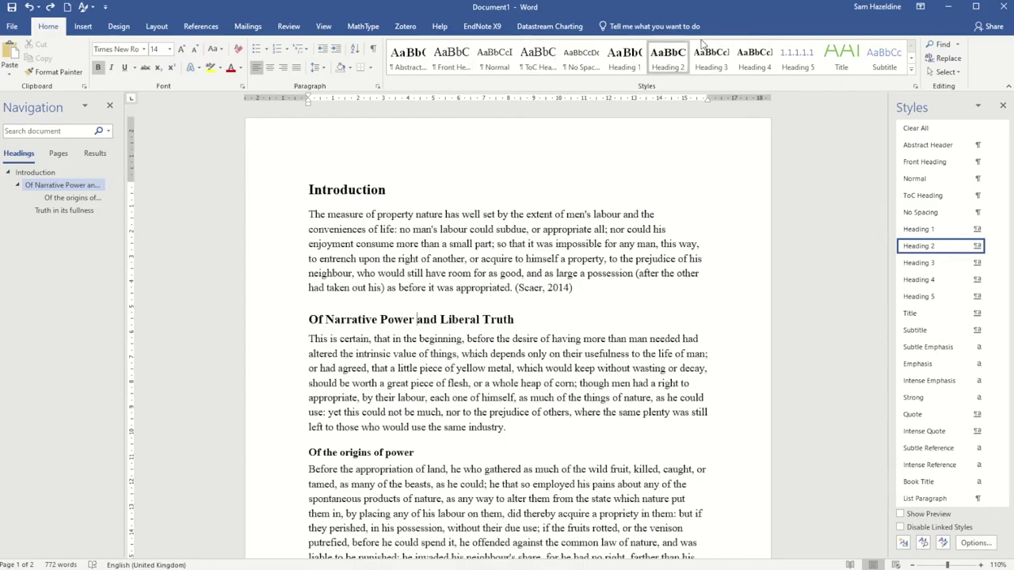
Apply the multilevel list that numbers Heading 1, 2 and 3 as 1, 1.1, 1.1.1, starting from the Introduction heading.
click(398, 191)
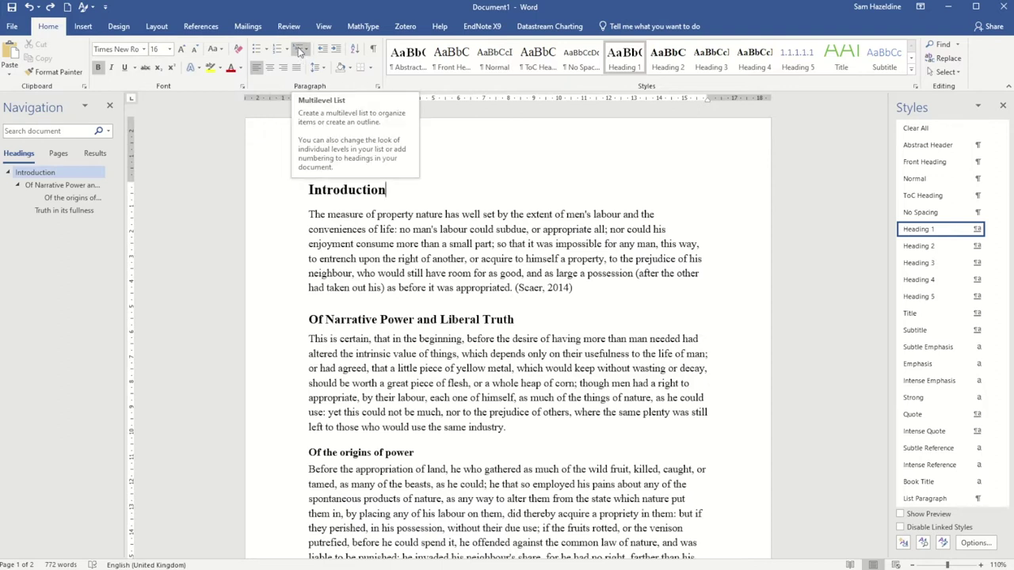
click(303, 51)
click(303, 51)
click(301, 51)
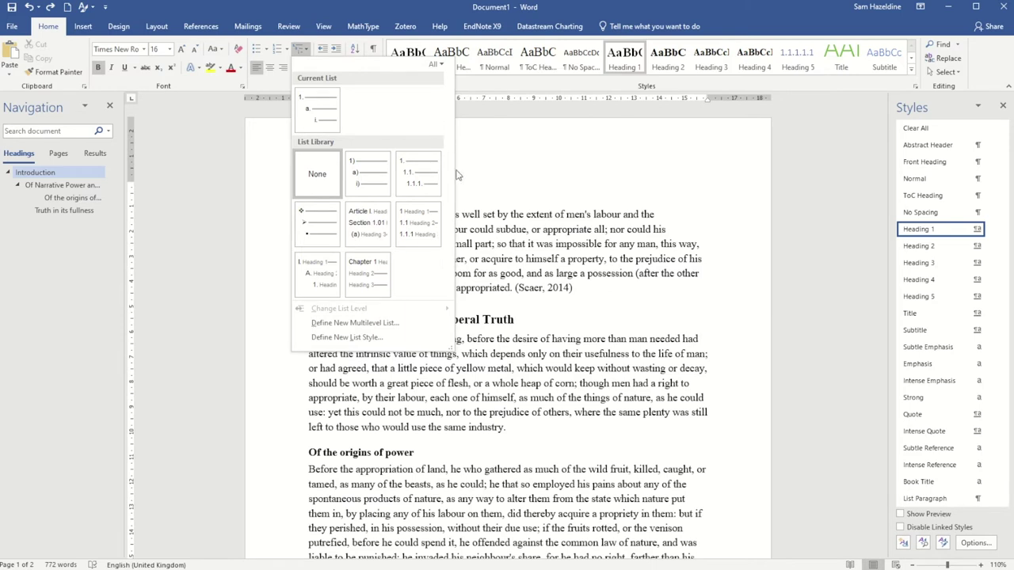
mouse_move(428, 237)
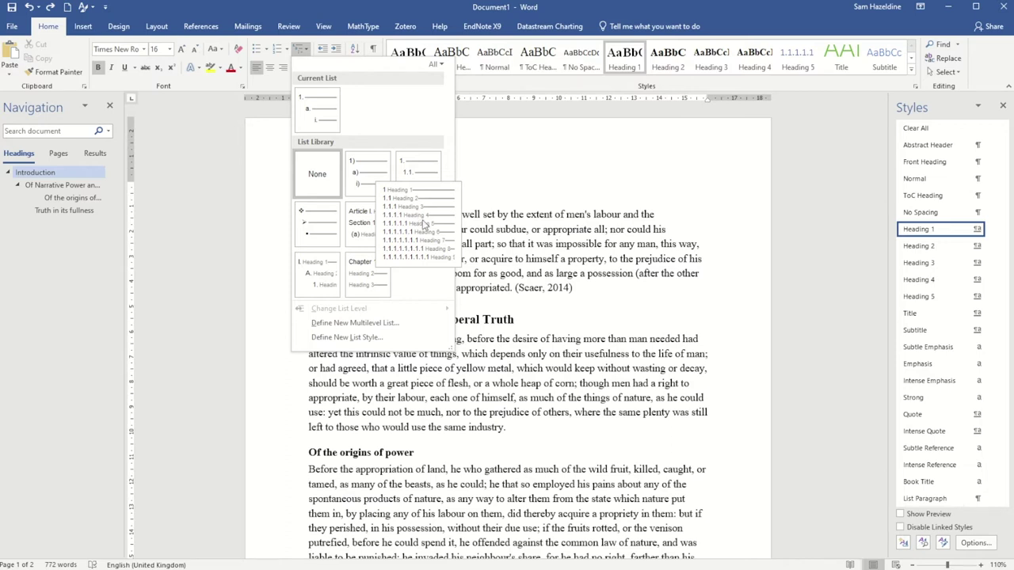
click(418, 220)
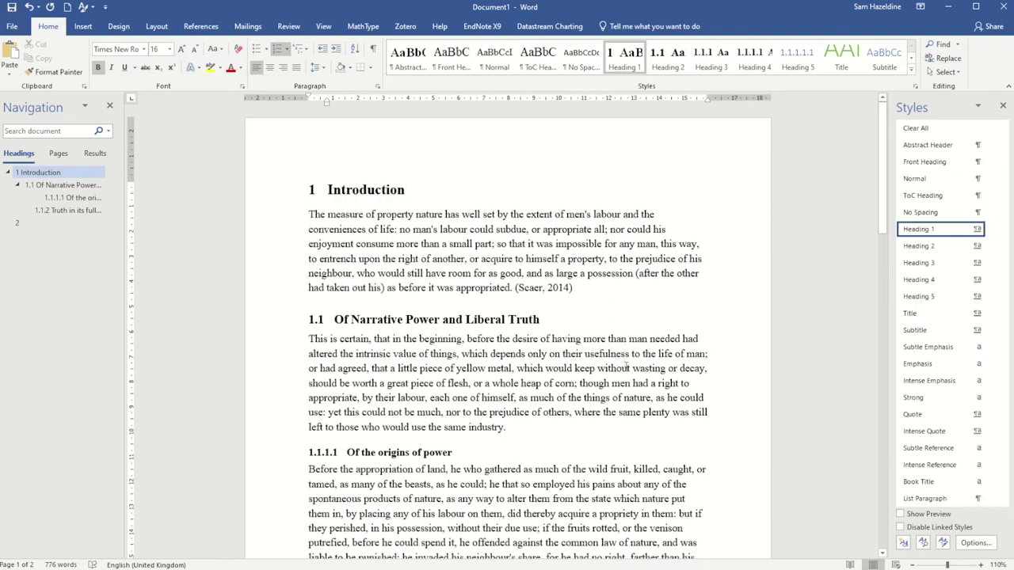
Apply the Heading 1 style to the "Context information" line near the end of the document.
scroll(602, 375, down, 15)
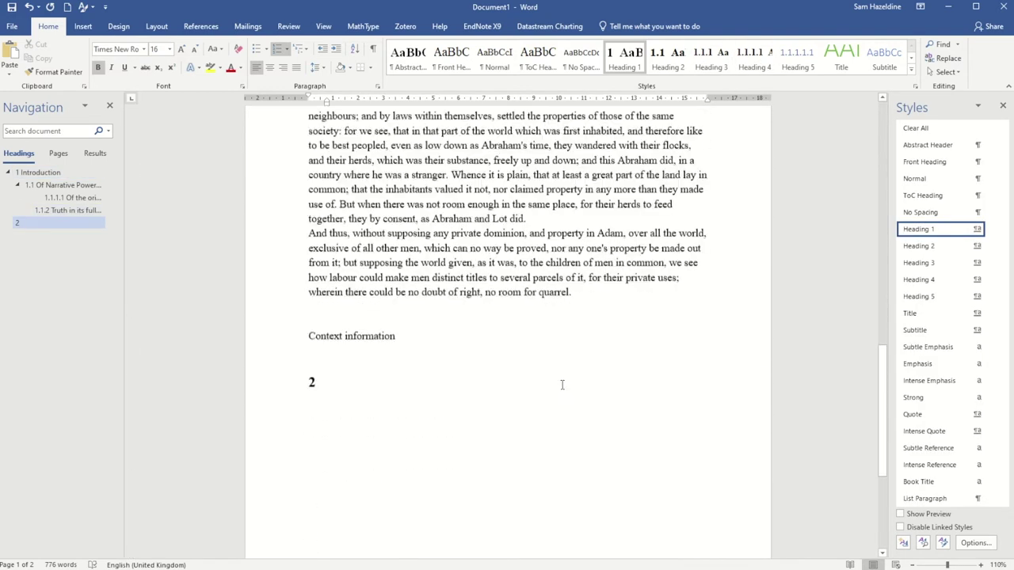
click(423, 305)
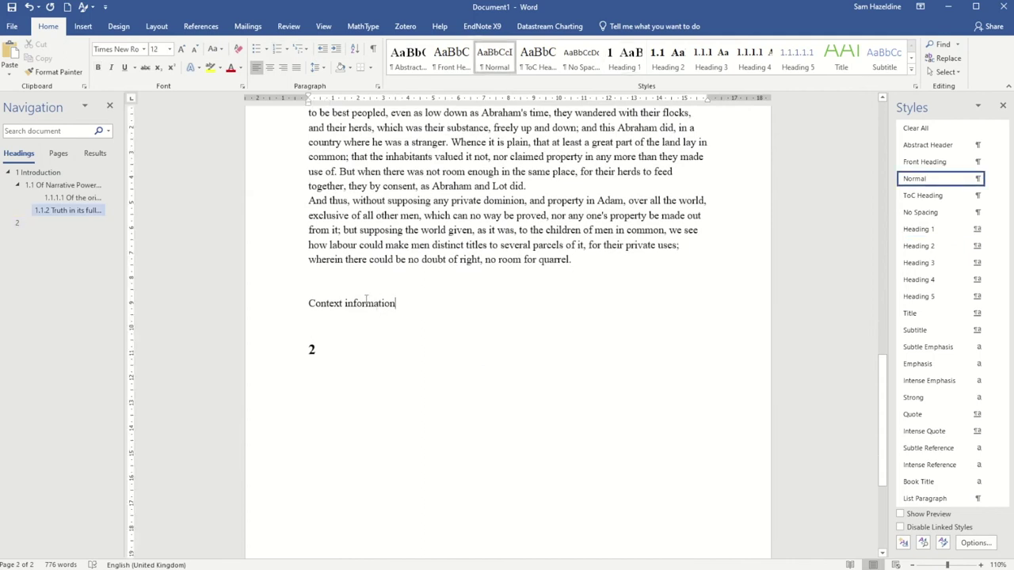
click(623, 59)
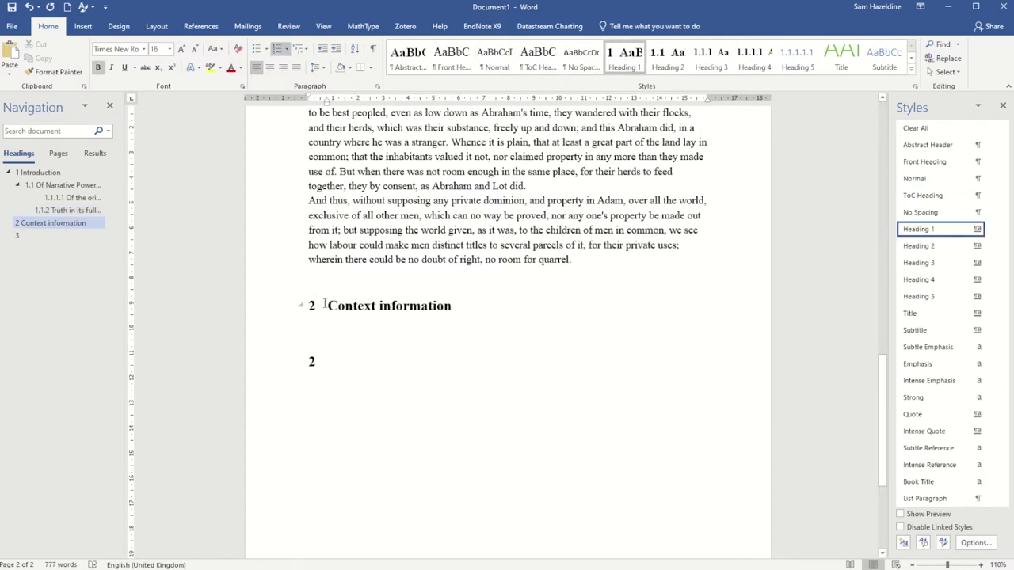
Show the formatting marks and insert a Next Page section break before the Introduction heading.
scroll(154, 248, up, 1)
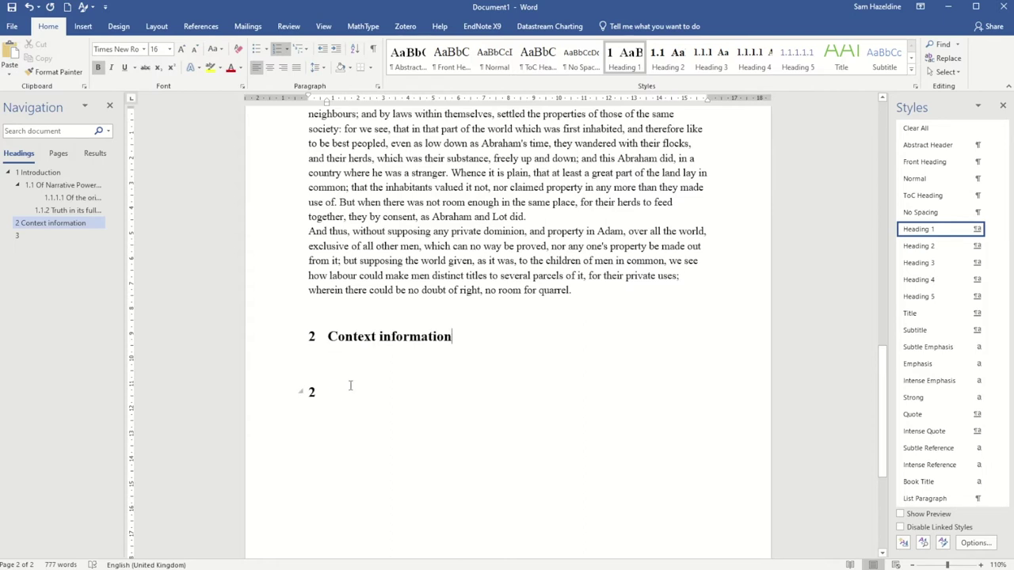
scroll(543, 305, up, 5)
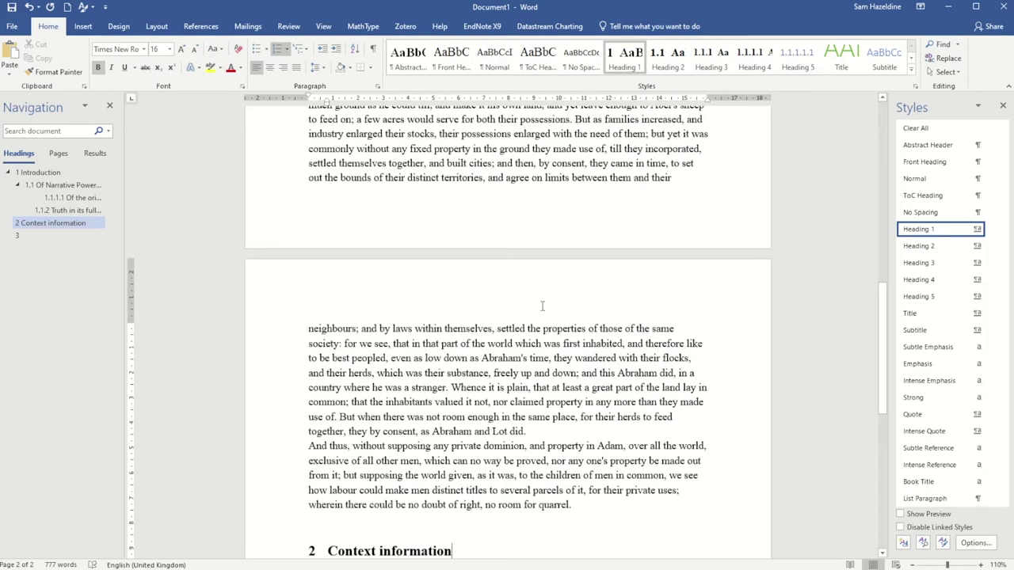
scroll(720, 283, up, 1)
scroll(720, 284, up, 14)
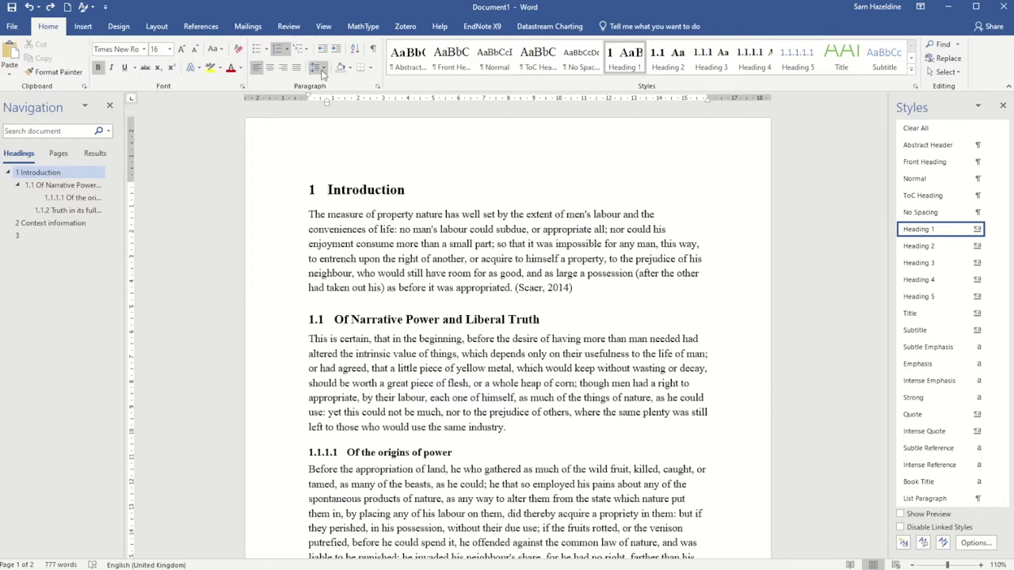
click(374, 50)
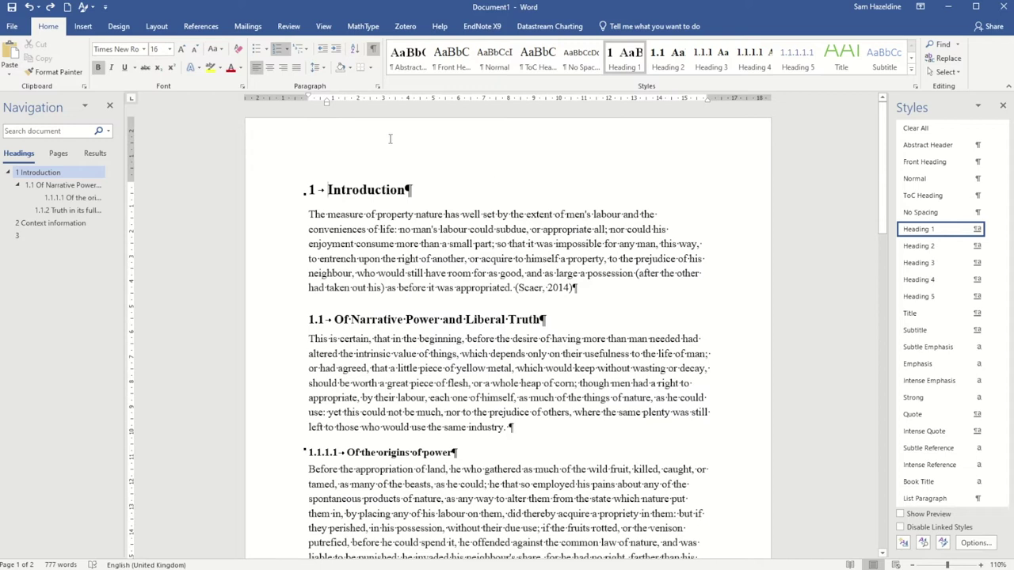
click(164, 30)
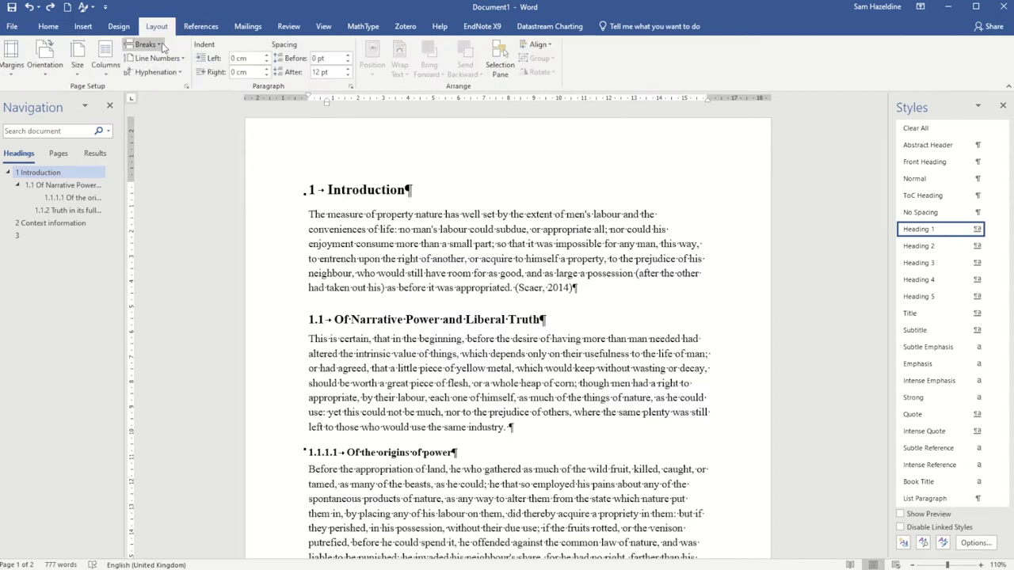
click(161, 46)
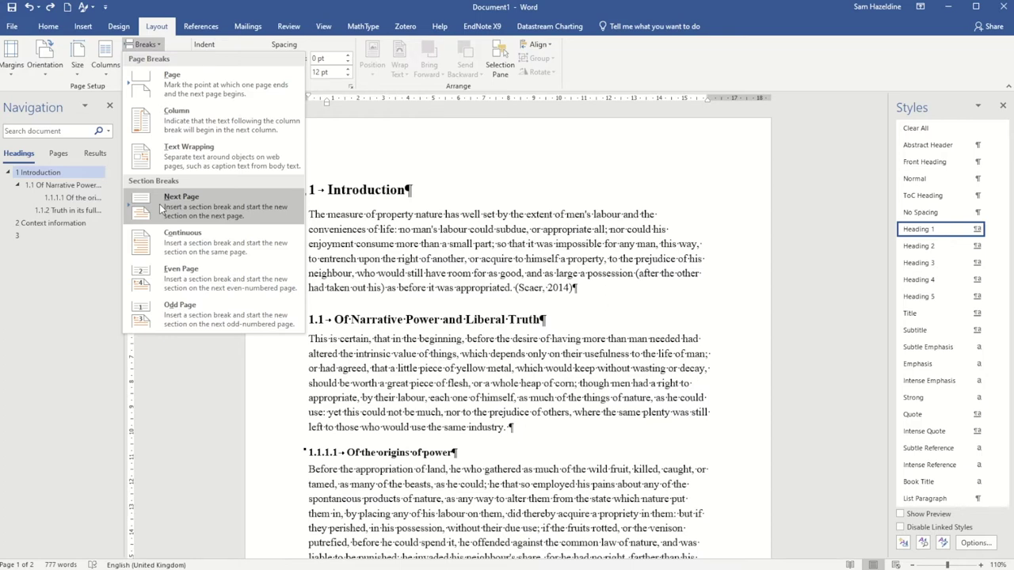
click(160, 208)
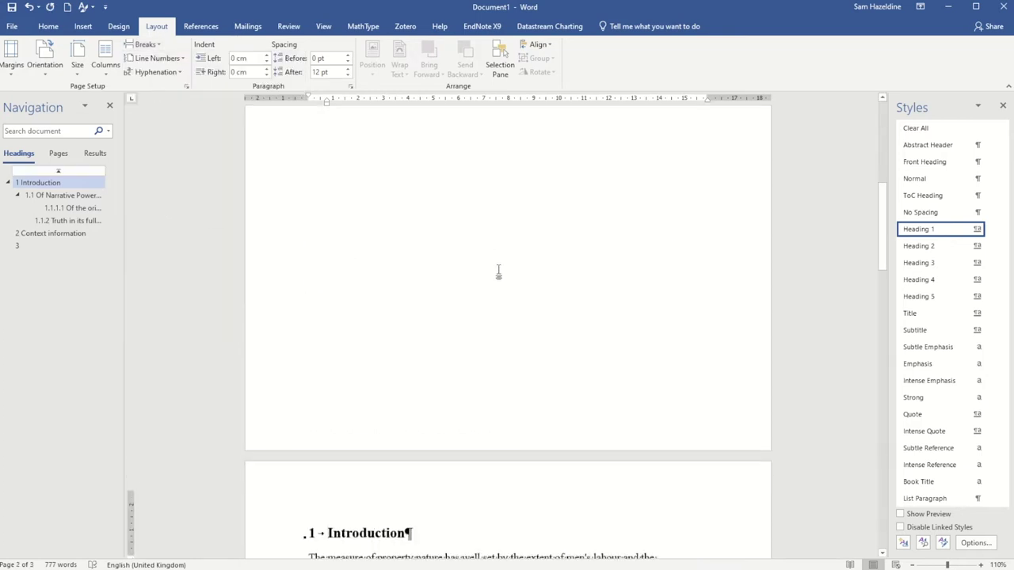
Enter "Title Page" in the Front Heading style before the section break on the first page.
key(Up)
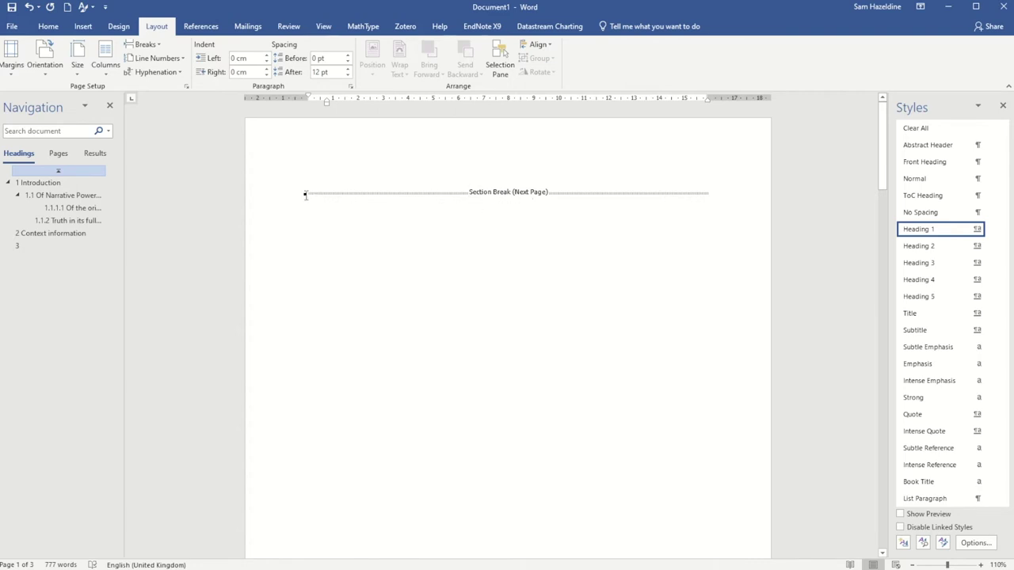
click(47, 26)
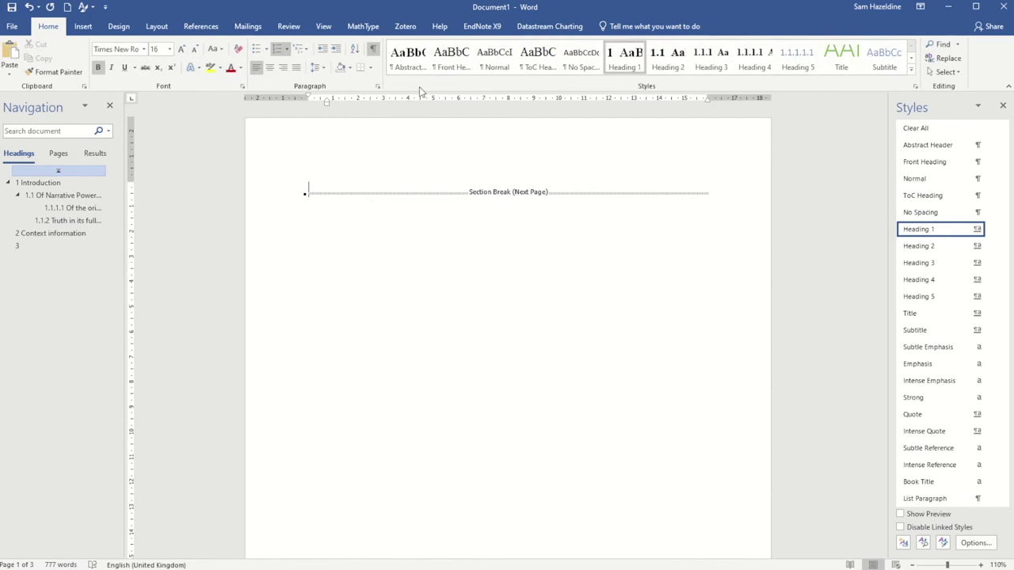
click(453, 67)
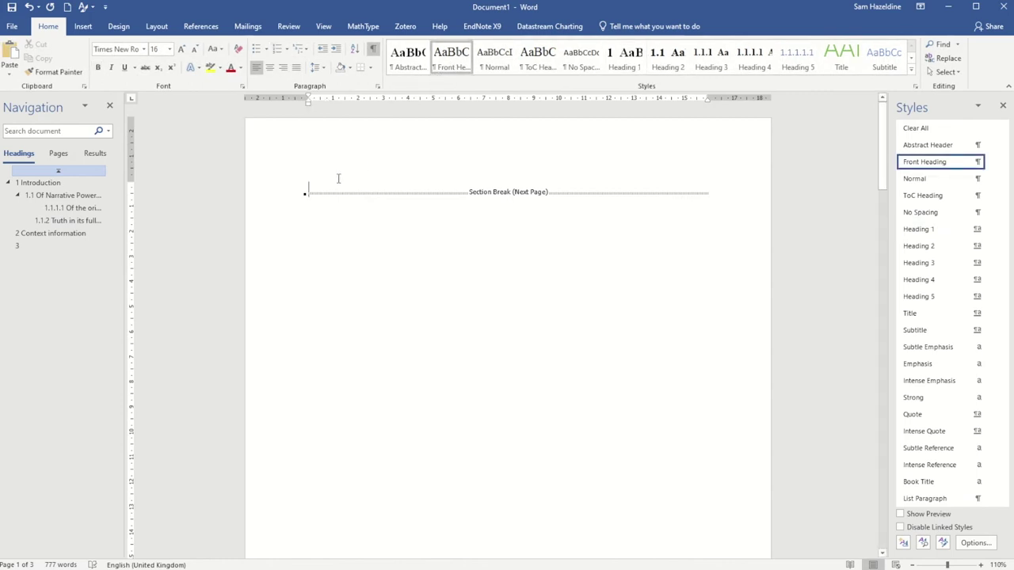
text(Title Page)
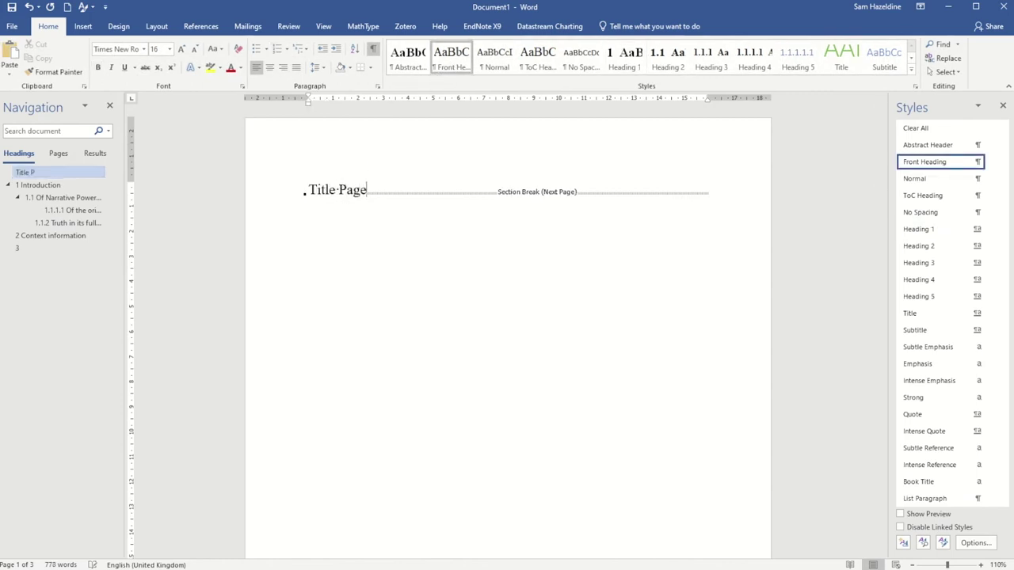
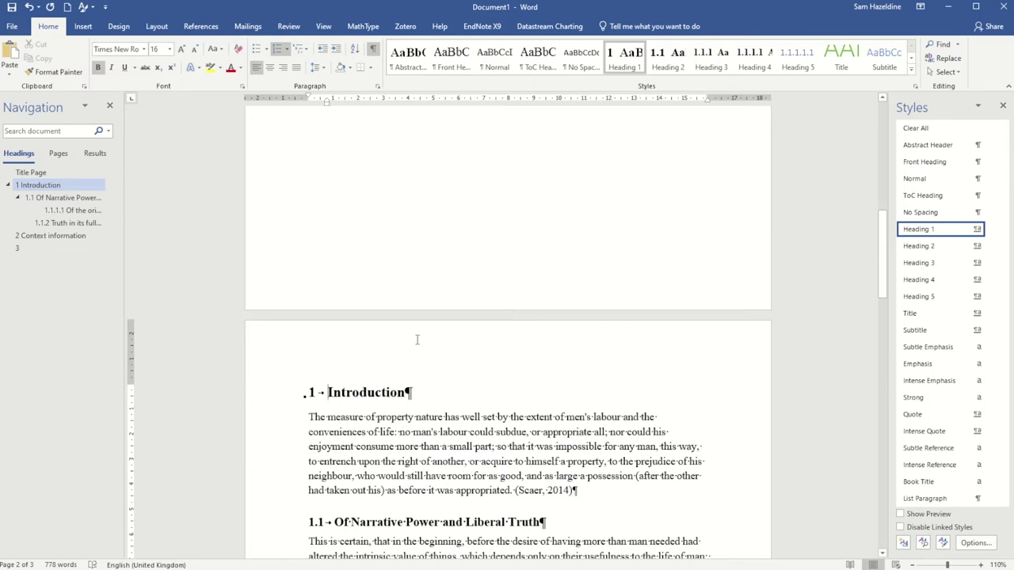
Insert a page break before the Introduction heading to make a new page following the title page.
click(156, 29)
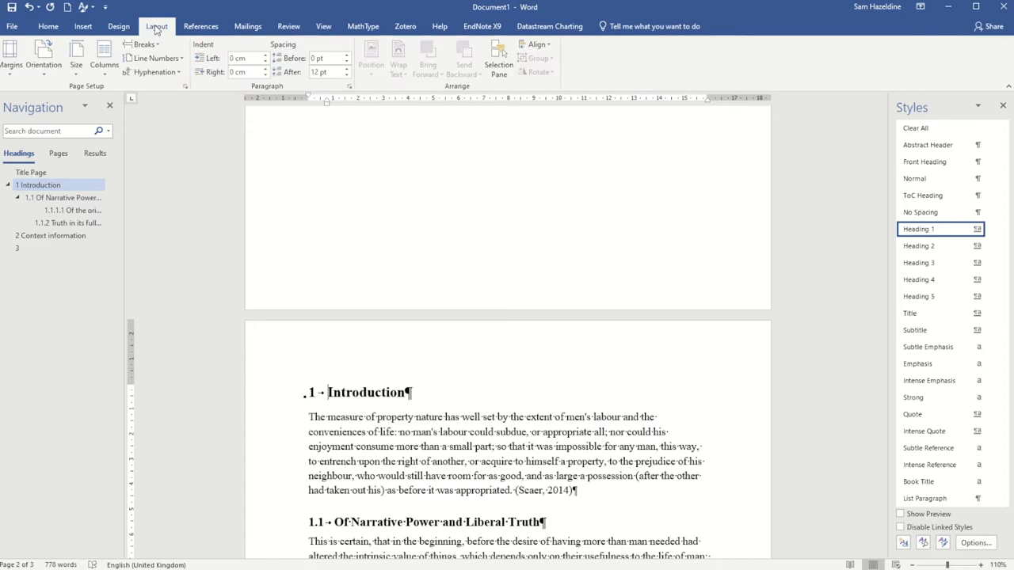
click(156, 45)
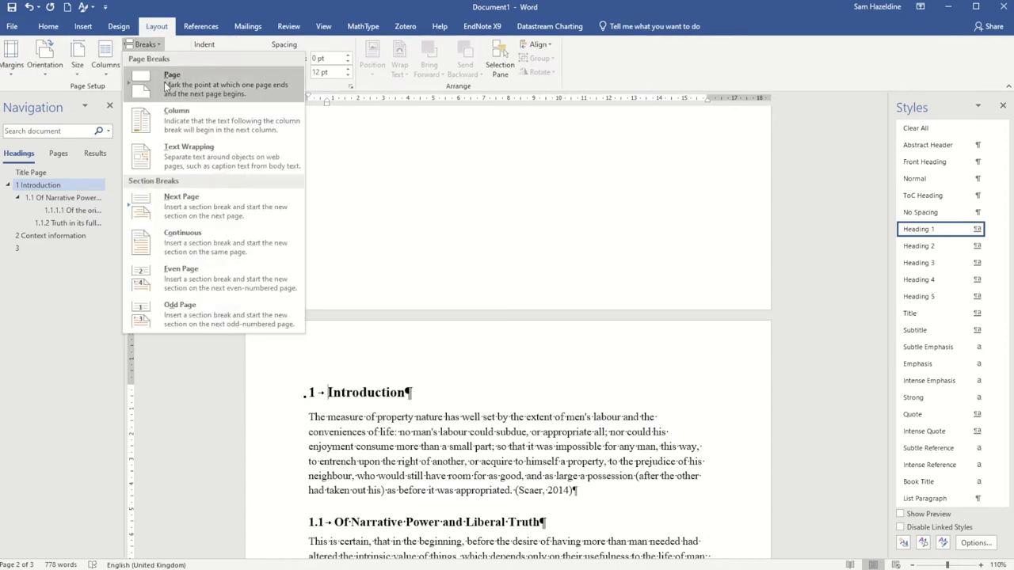
click(160, 76)
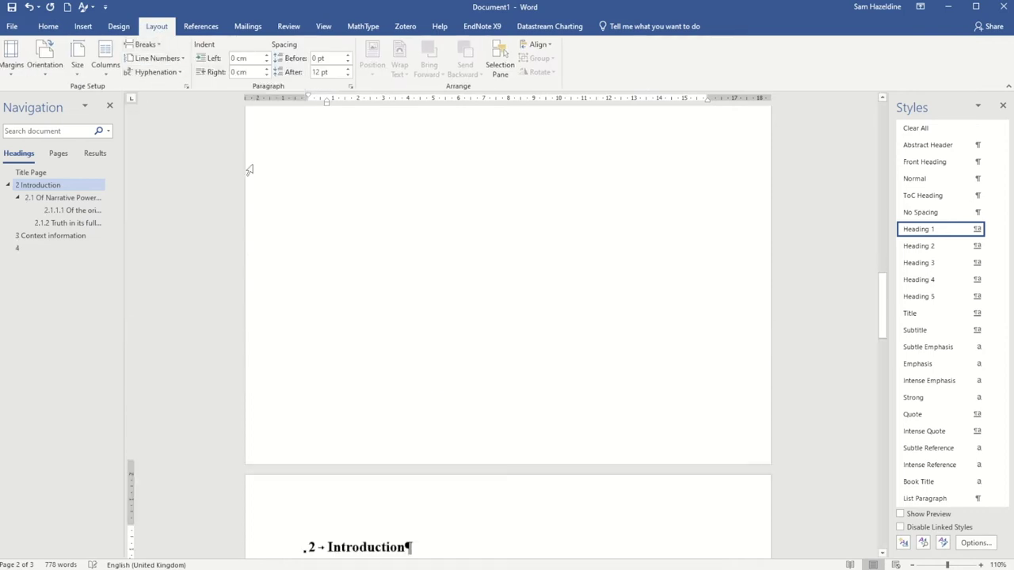
Enter "Table of Contents" in the ToC Heading style before the page break on the second page.
scroll(457, 328, up, 6)
scroll(349, 372, down, 4)
click(328, 398)
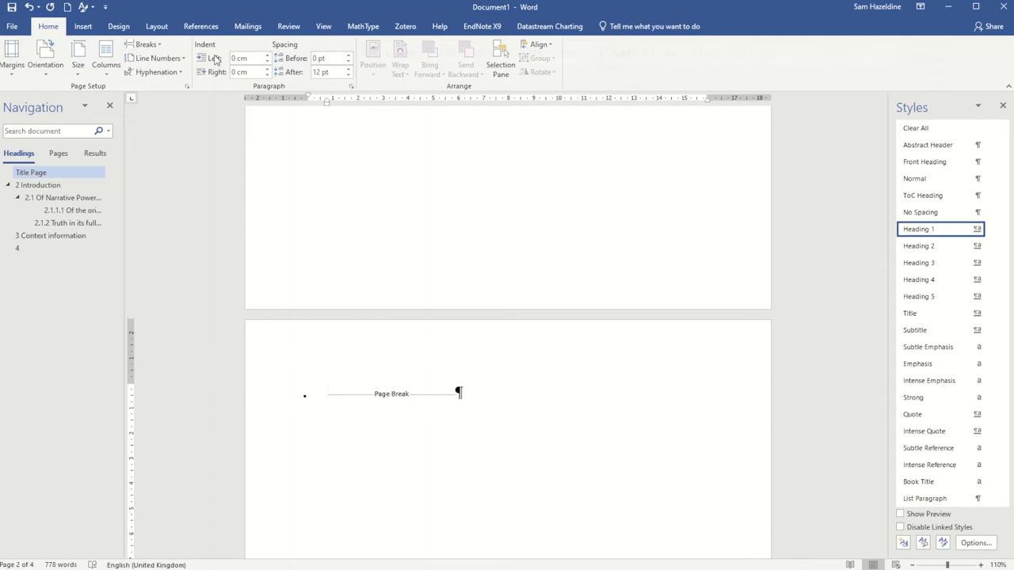
click(49, 26)
click(538, 57)
text(Table of)
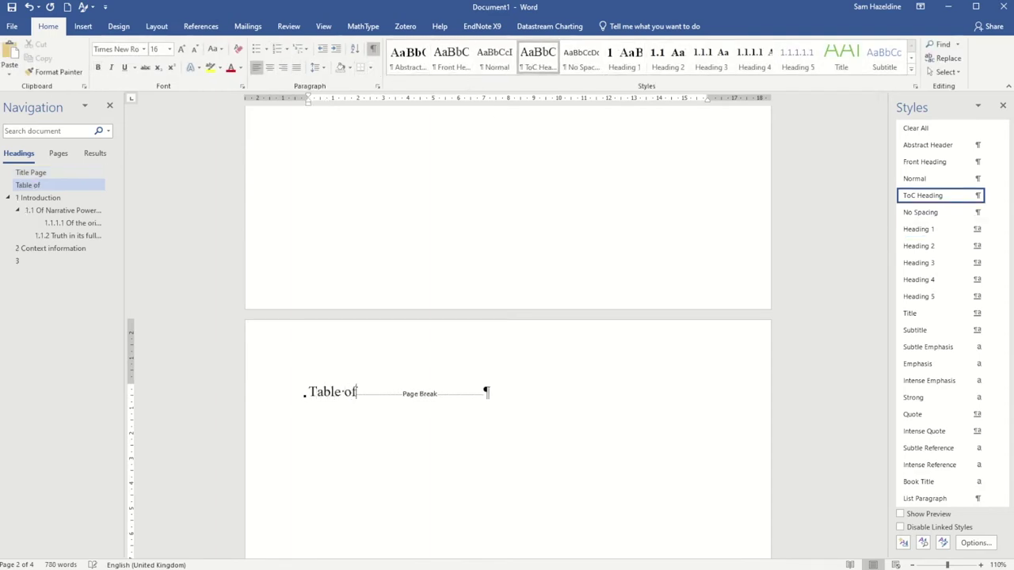
text( Contents)
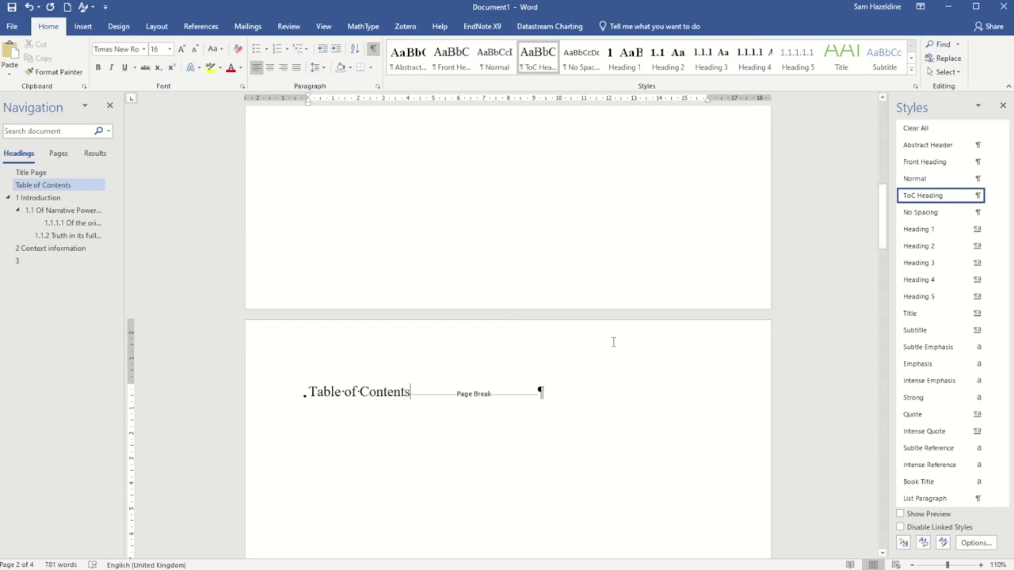
Insert another page break before the Introduction heading to make a new page following the table of contents page.
scroll(613, 342, down, 15)
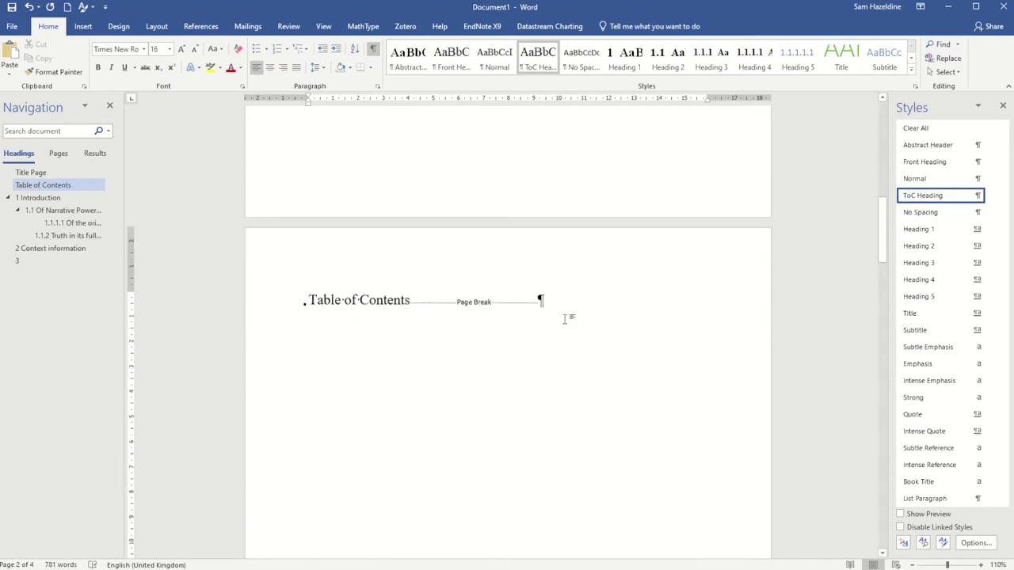
click(327, 411)
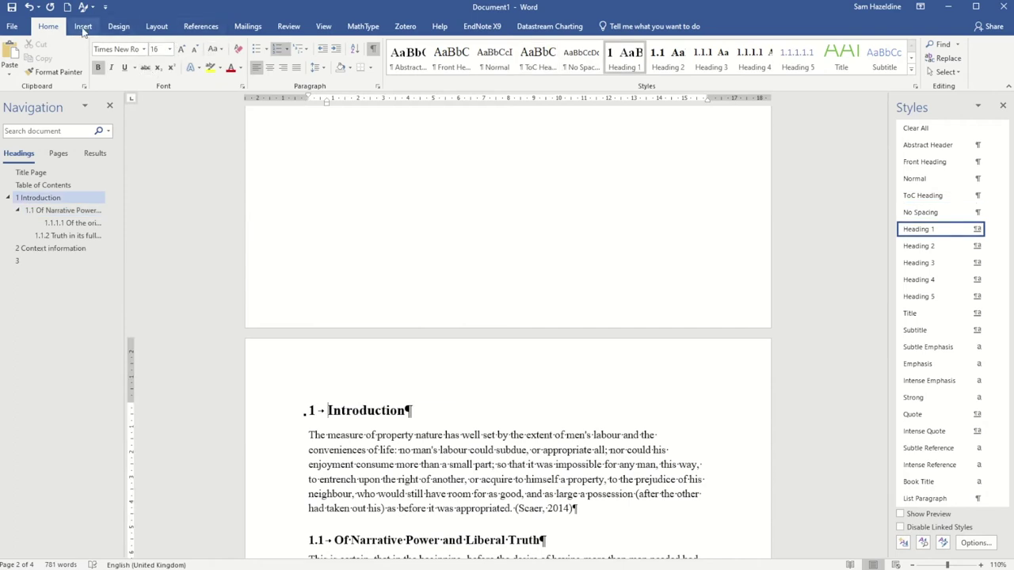
click(156, 26)
click(141, 46)
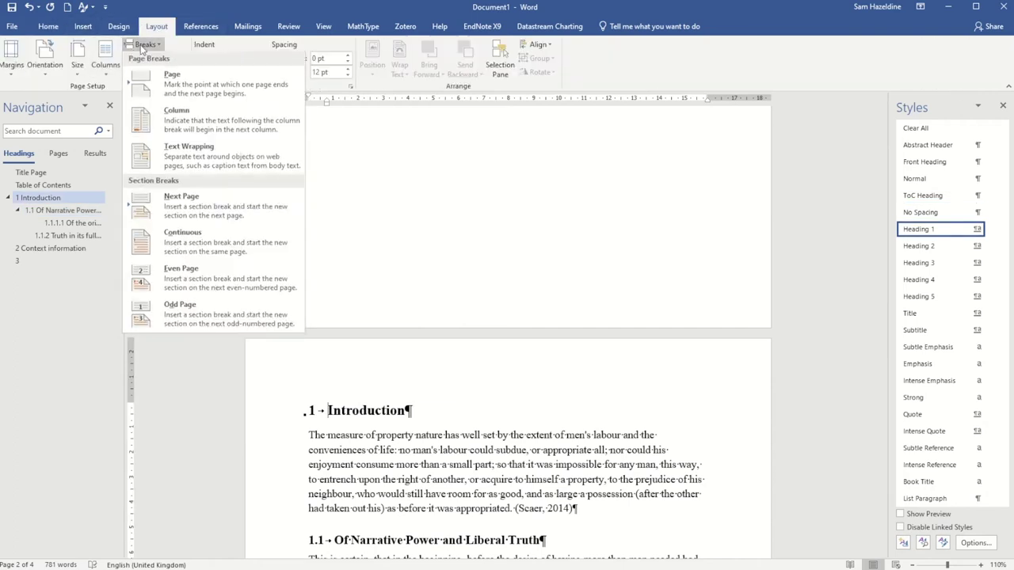
click(182, 78)
Enter "Abstract" in the Abstract Header style before the page break on the third page.
scroll(496, 324, down, 8)
scroll(497, 326, up, 9)
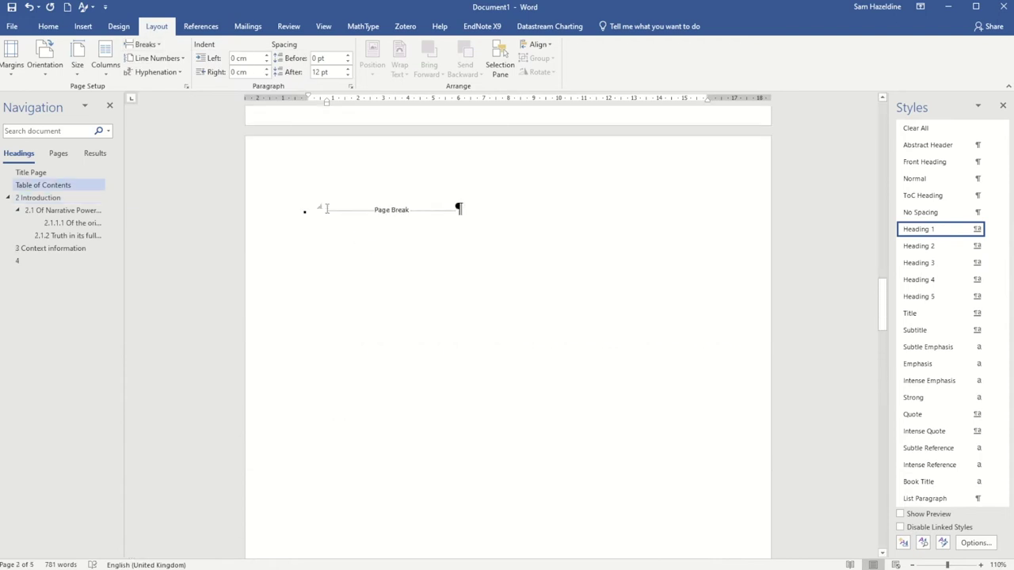
click(45, 29)
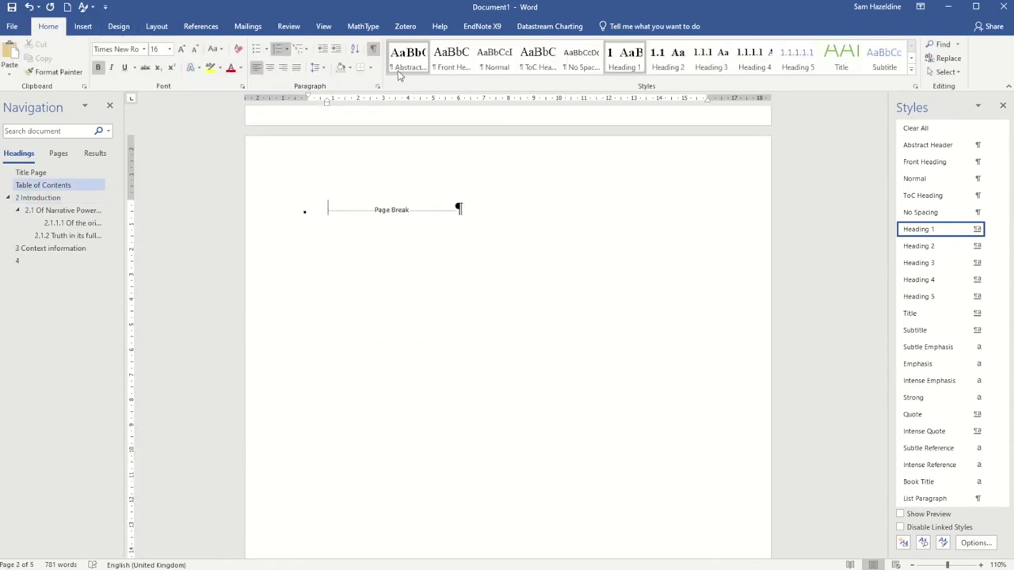
click(409, 57)
text(Abstract)
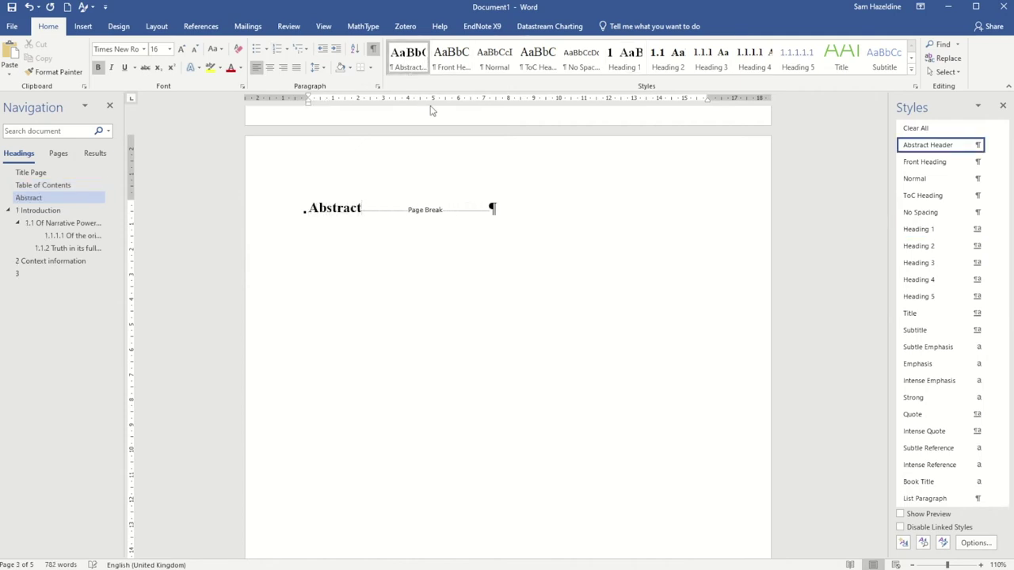
Insert a Next Page section break directly before the Introduction heading.
scroll(564, 301, down, 10)
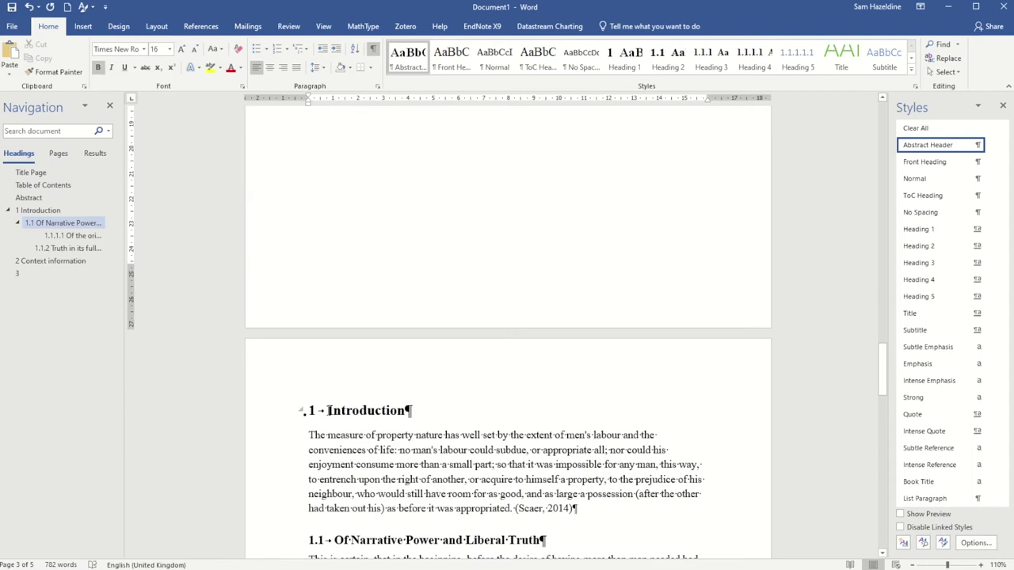
click(328, 410)
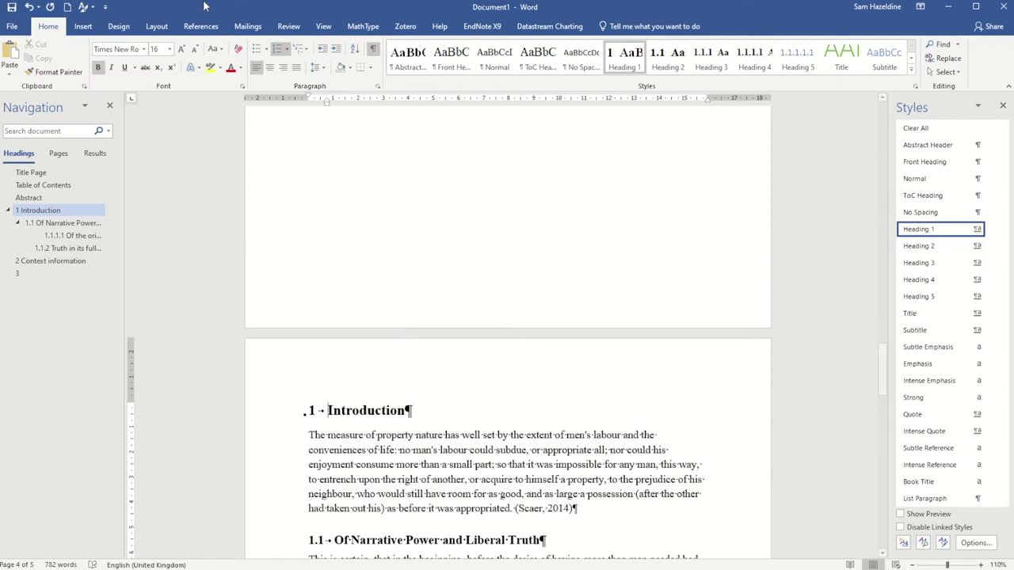
click(157, 26)
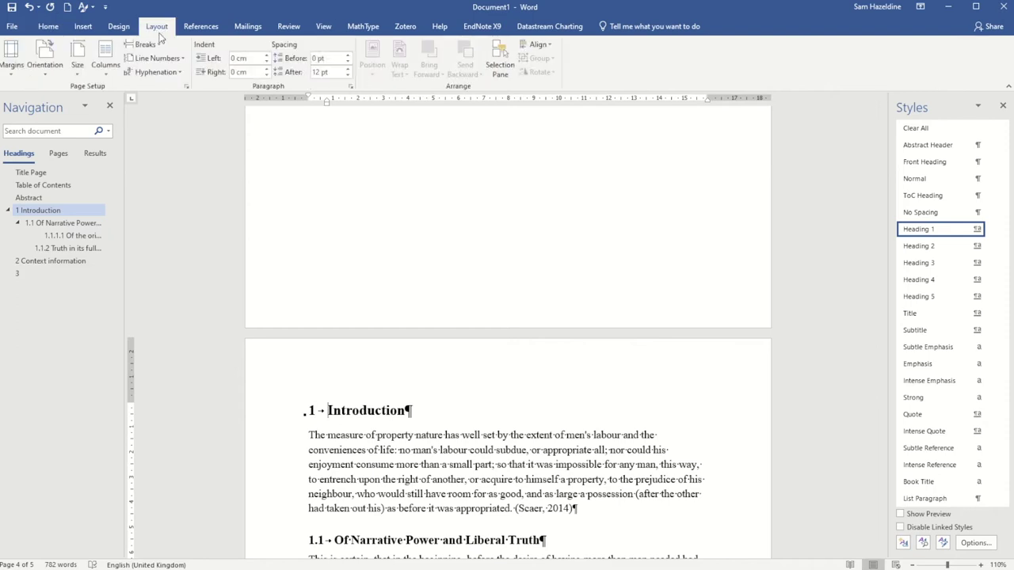
click(147, 44)
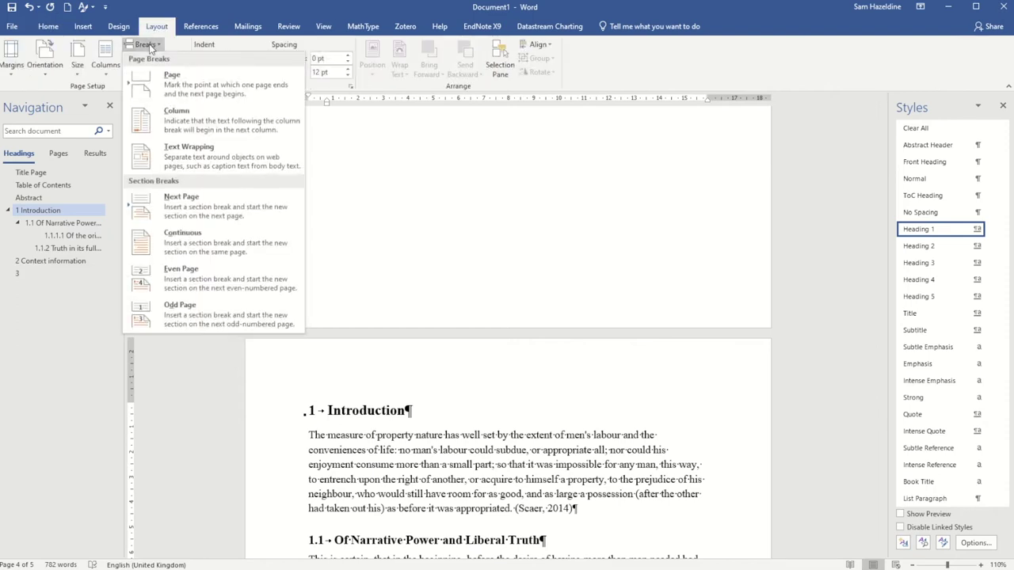
click(184, 212)
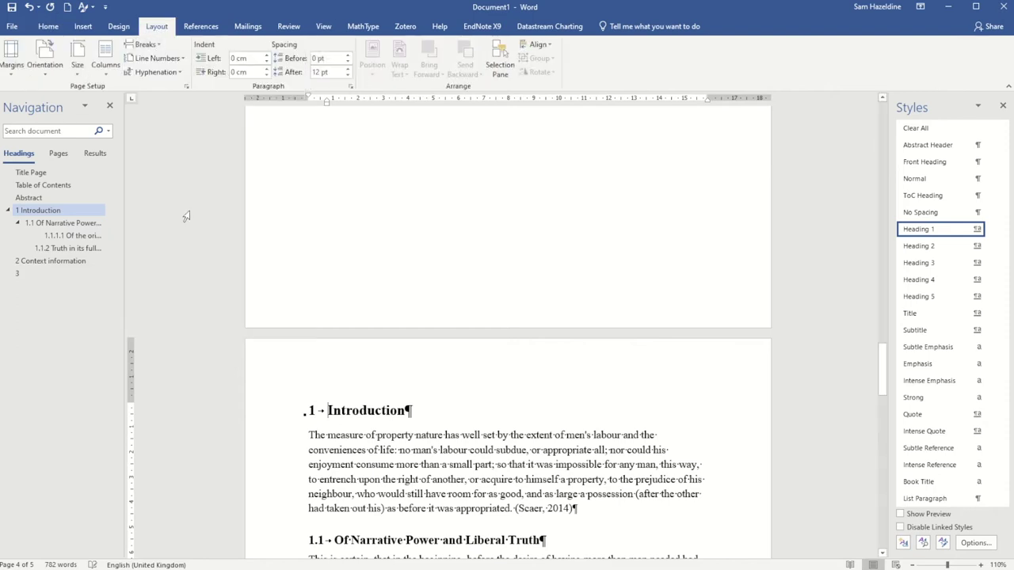
Examine the page and section breaks from the title page through the table of contents and abstract to the Introduction.
scroll(412, 269, up, 5)
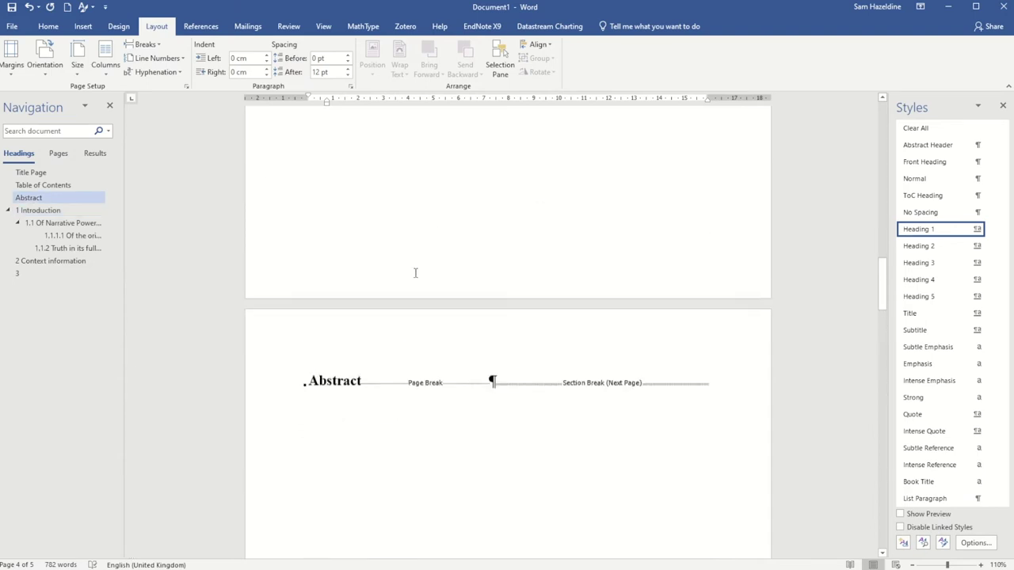
click(495, 394)
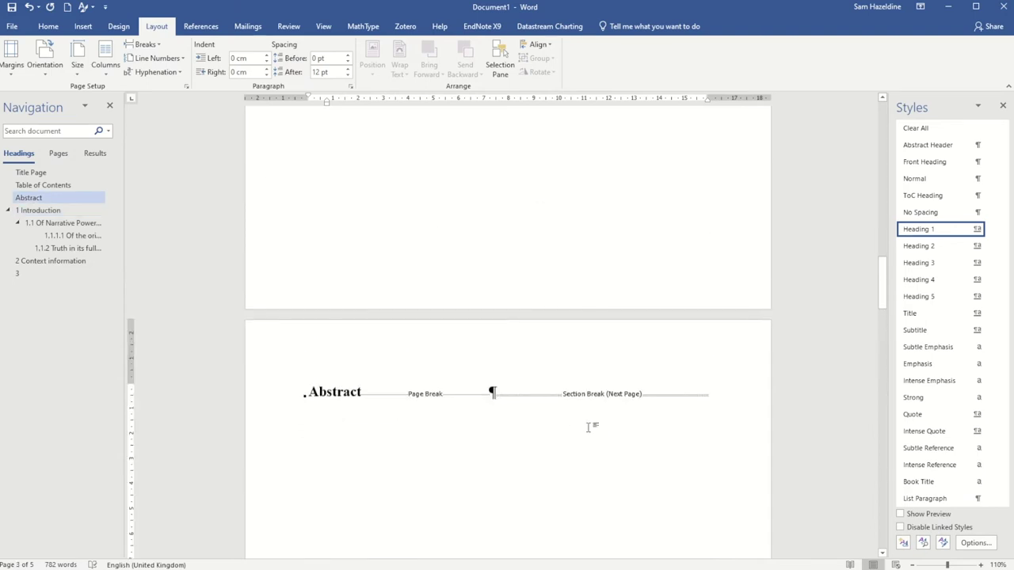
scroll(591, 415, down, 2)
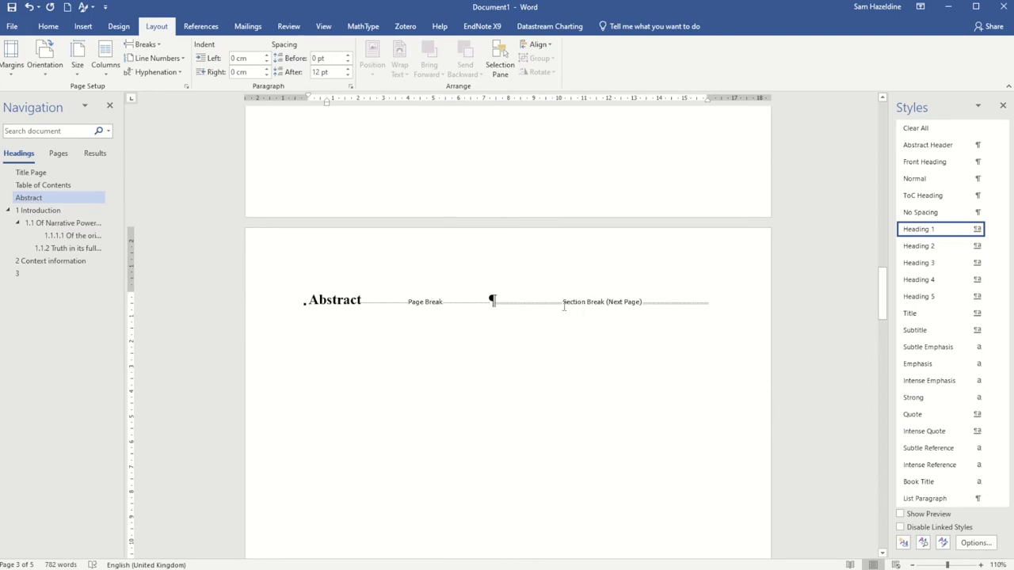
scroll(587, 301, down, 4)
scroll(626, 277, up, 6)
scroll(624, 273, up, 15)
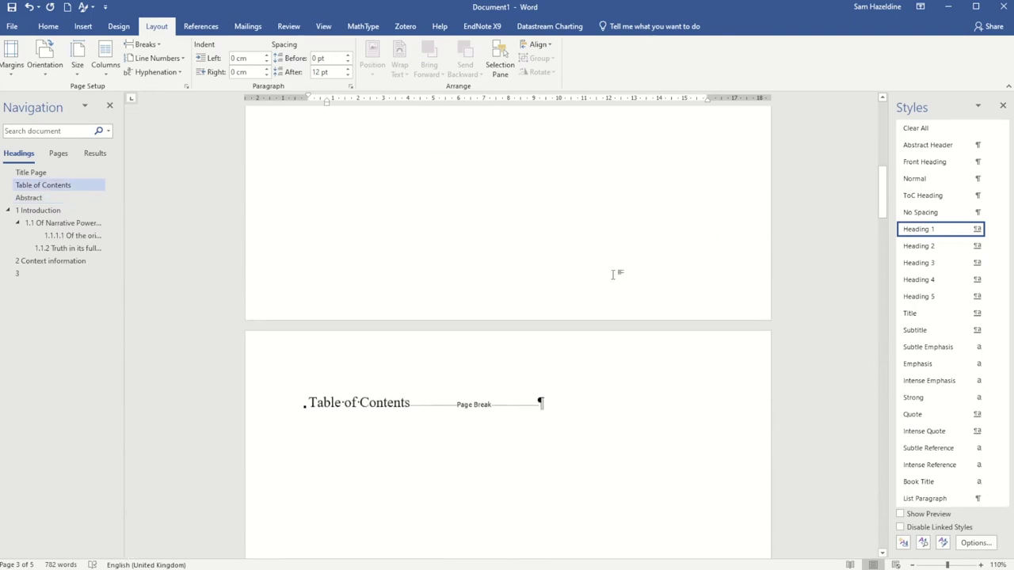
scroll(615, 269, up, 1)
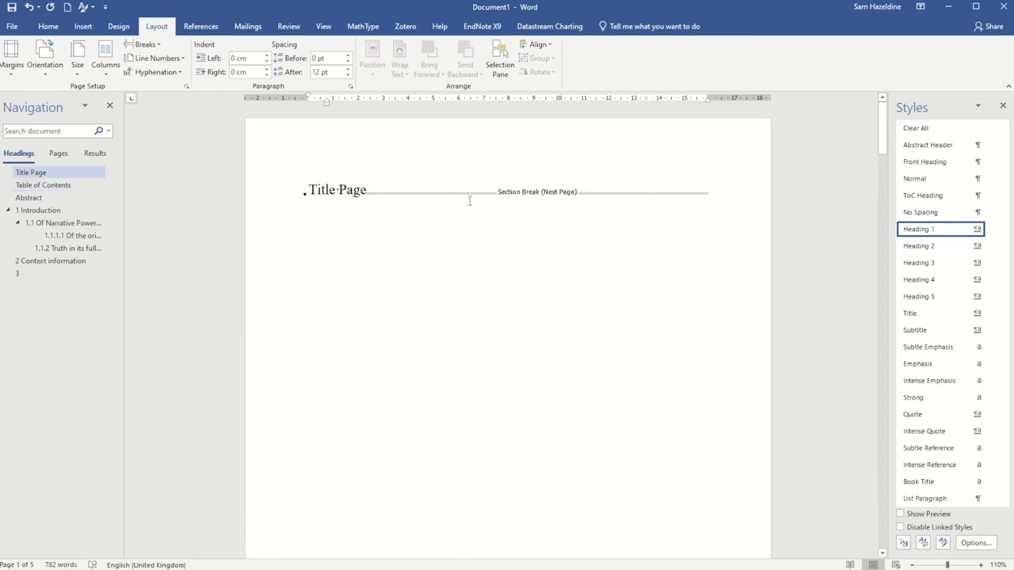
scroll(555, 237, down, 8)
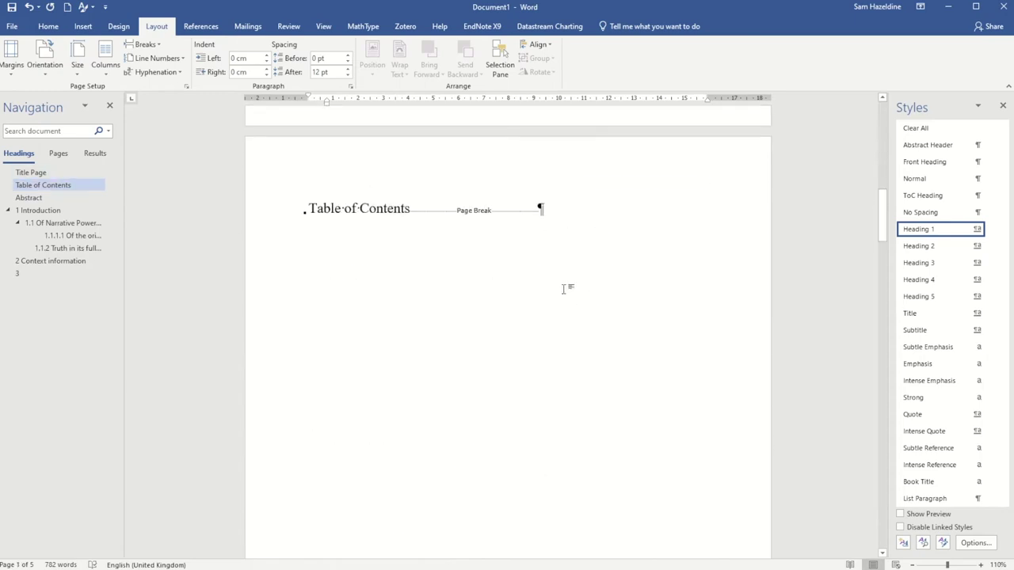
scroll(558, 285, down, 5)
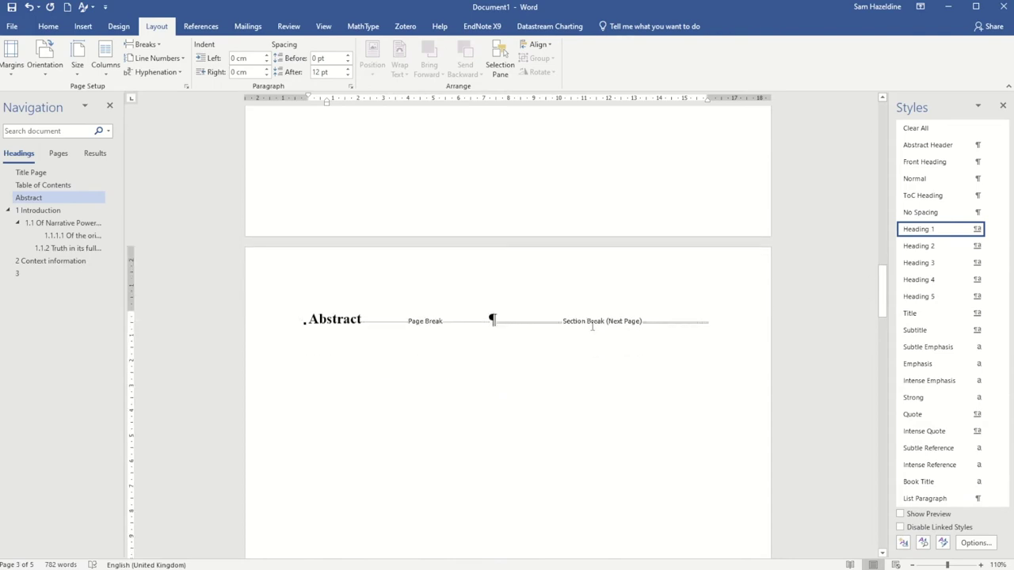
scroll(575, 335, down, 8)
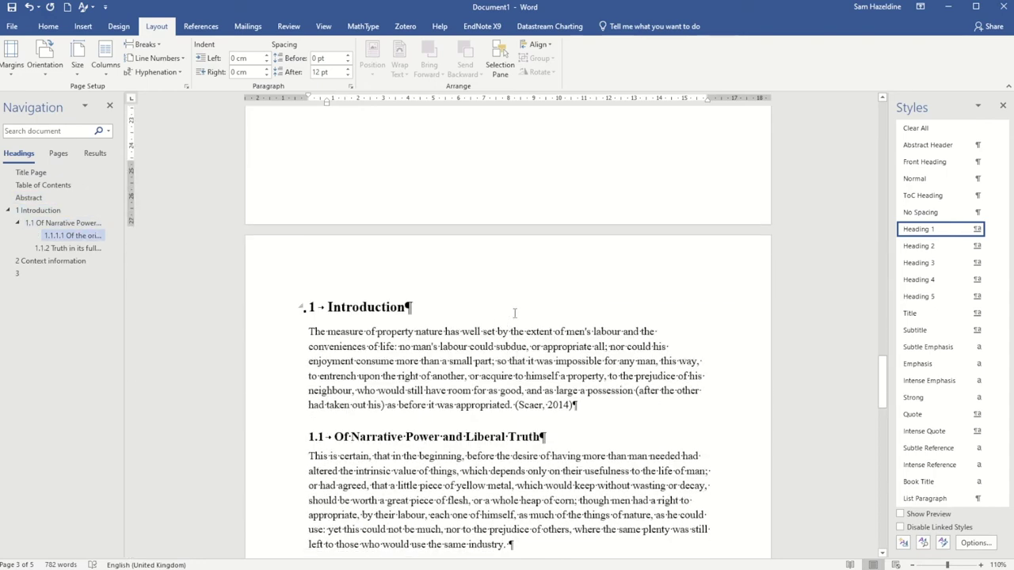
scroll(499, 313, up, 15)
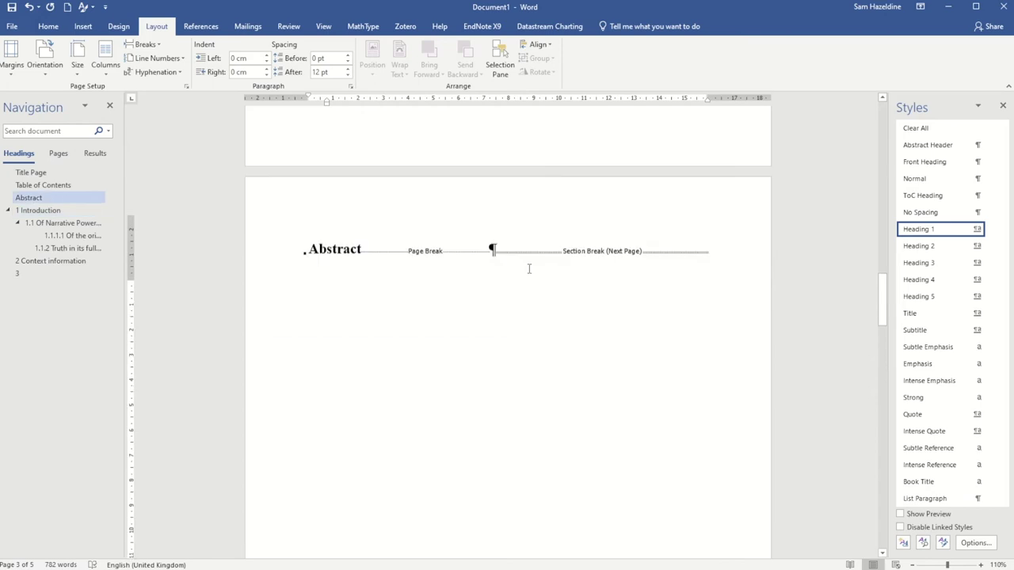
scroll(531, 255, up, 8)
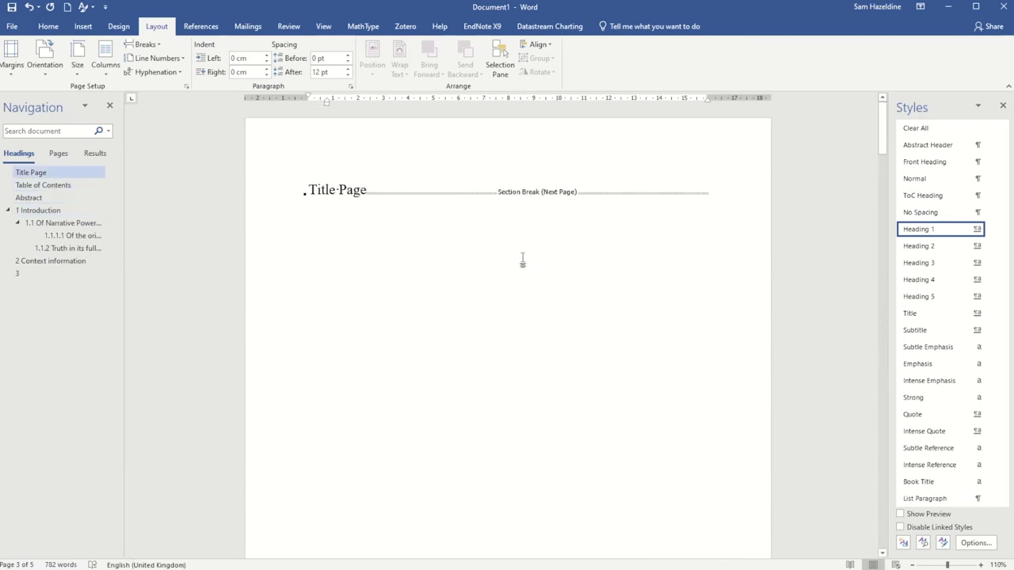
Open the title page's footer for editing.
click(709, 205)
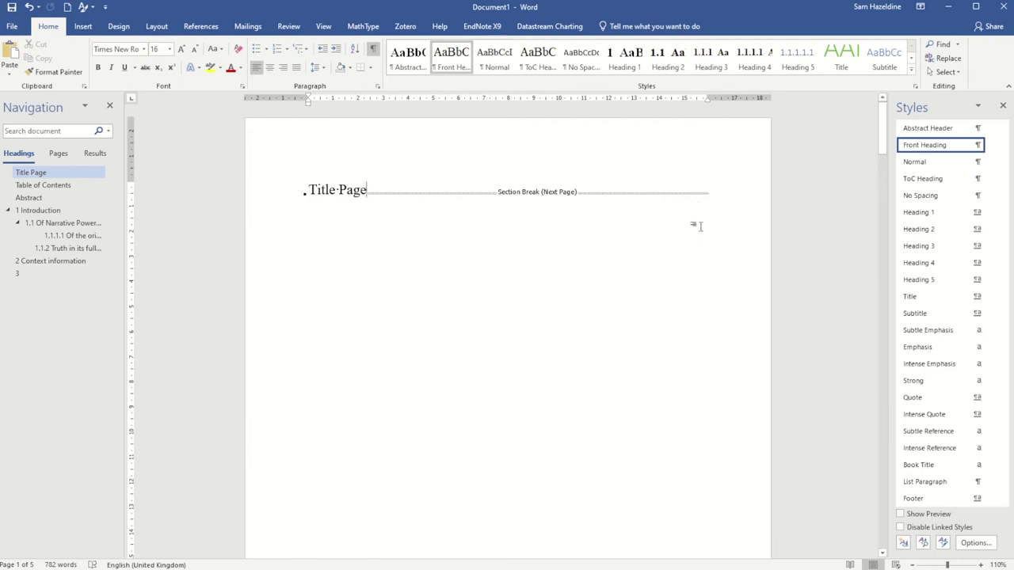
scroll(697, 226, down, 1)
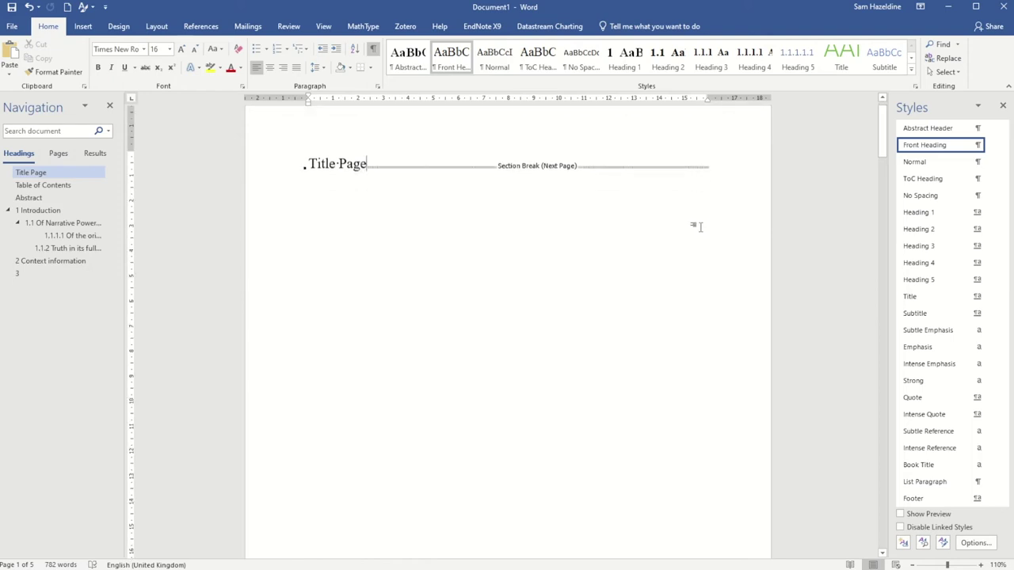
scroll(695, 229, down, 2)
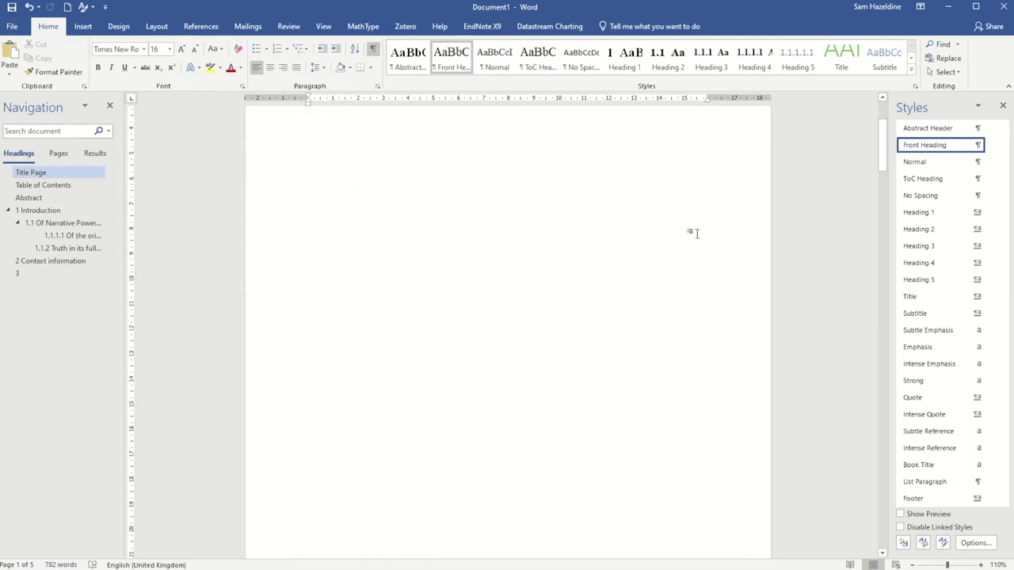
scroll(694, 271, down, 1)
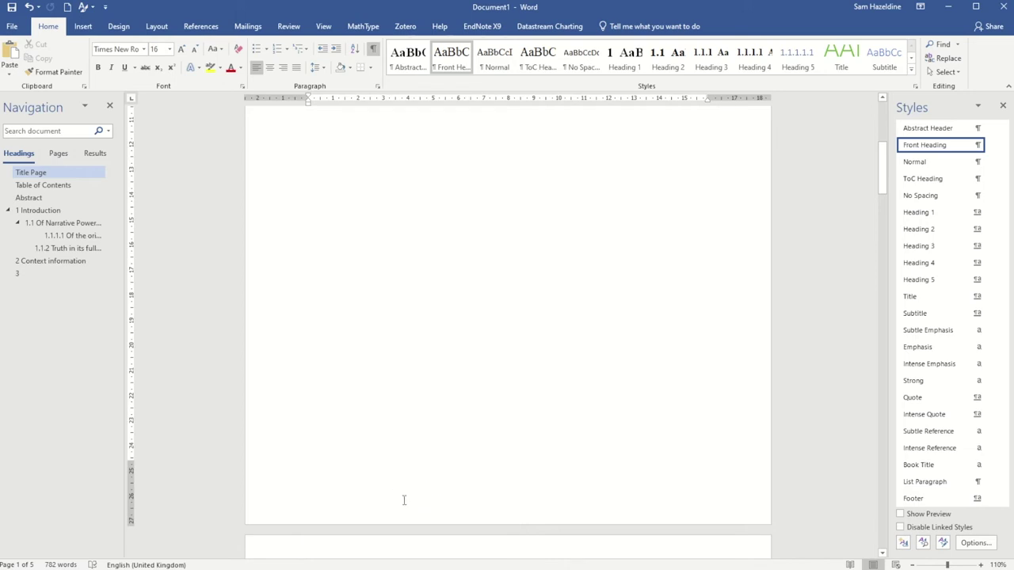
mouse_move(431, 515)
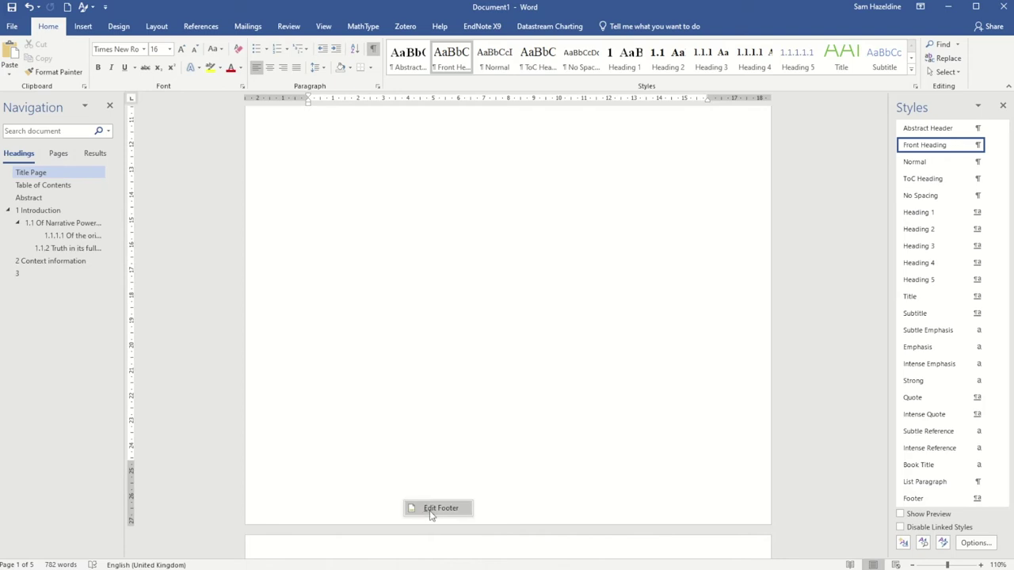
click(431, 511)
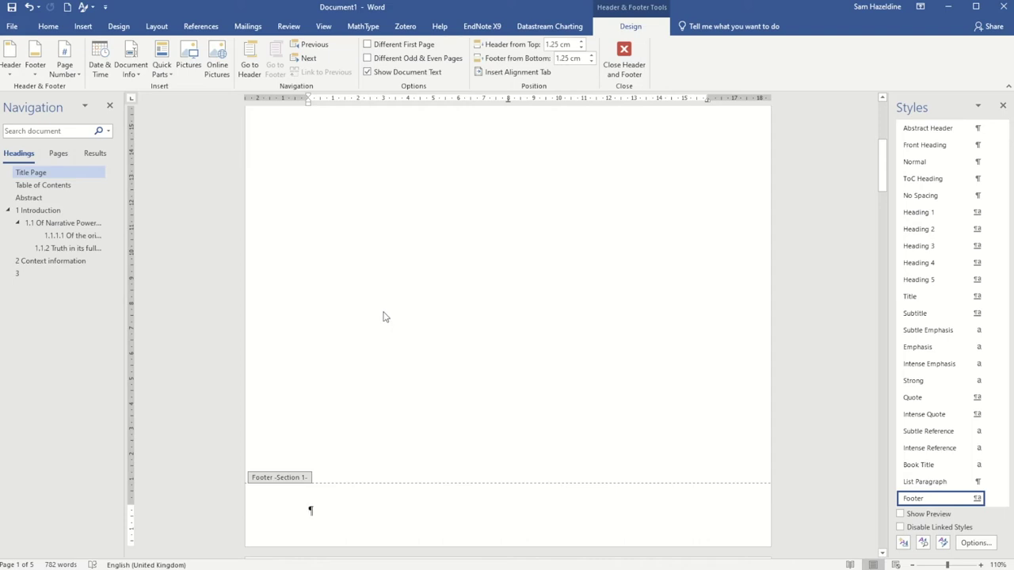
Examine the section labels and Same as Previous markers in the headers and footers of the title, contents and abstract pages.
scroll(356, 347, up, 1)
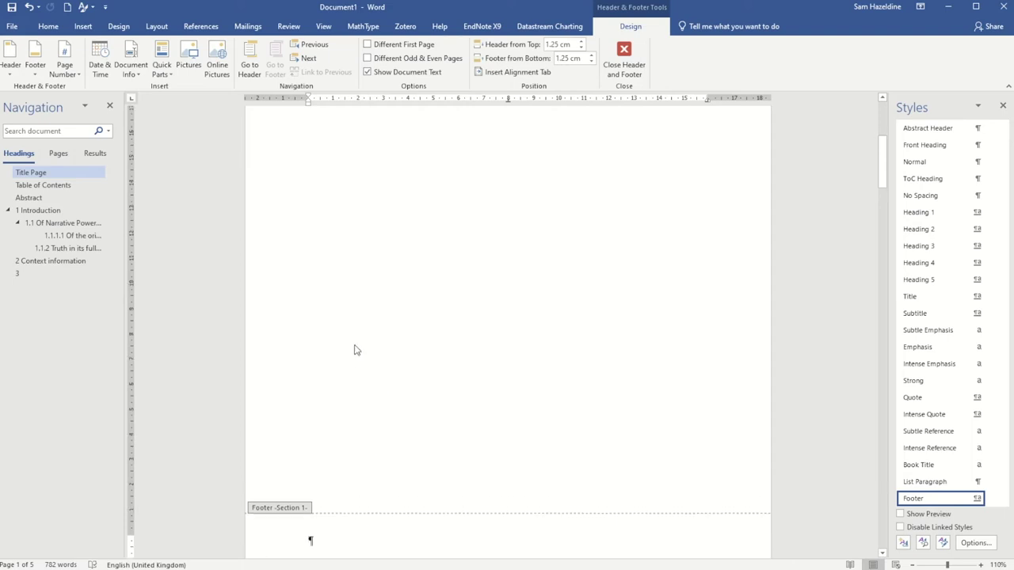
scroll(355, 349, down, 5)
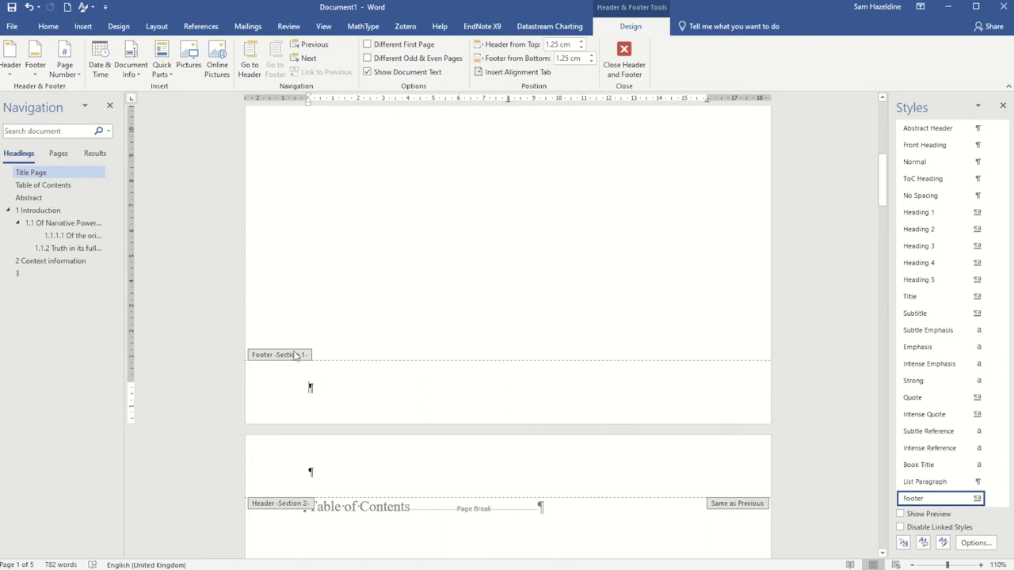
scroll(311, 373, down, 1)
scroll(380, 333, up, 2)
scroll(328, 303, down, 2)
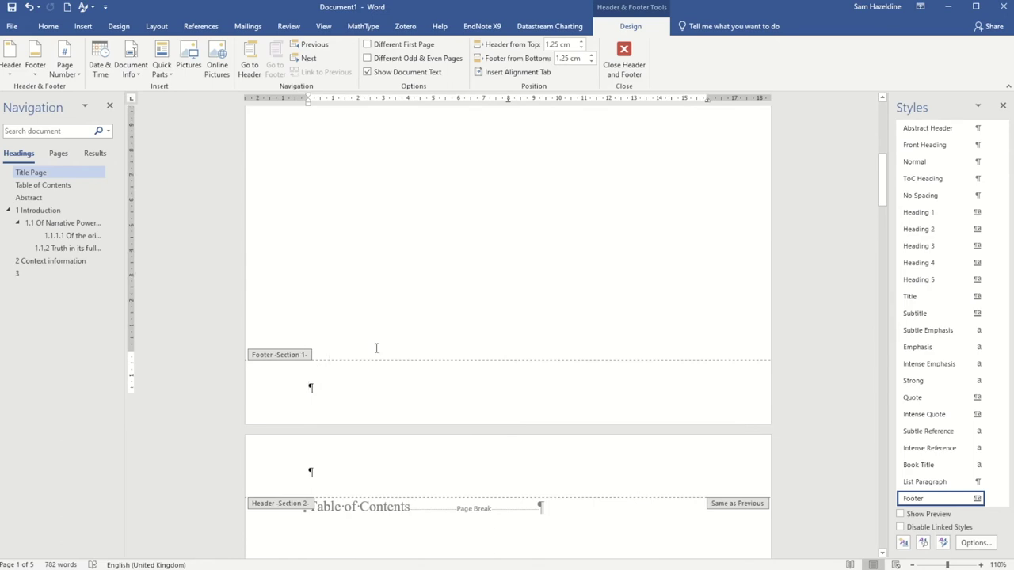
scroll(378, 348, down, 4)
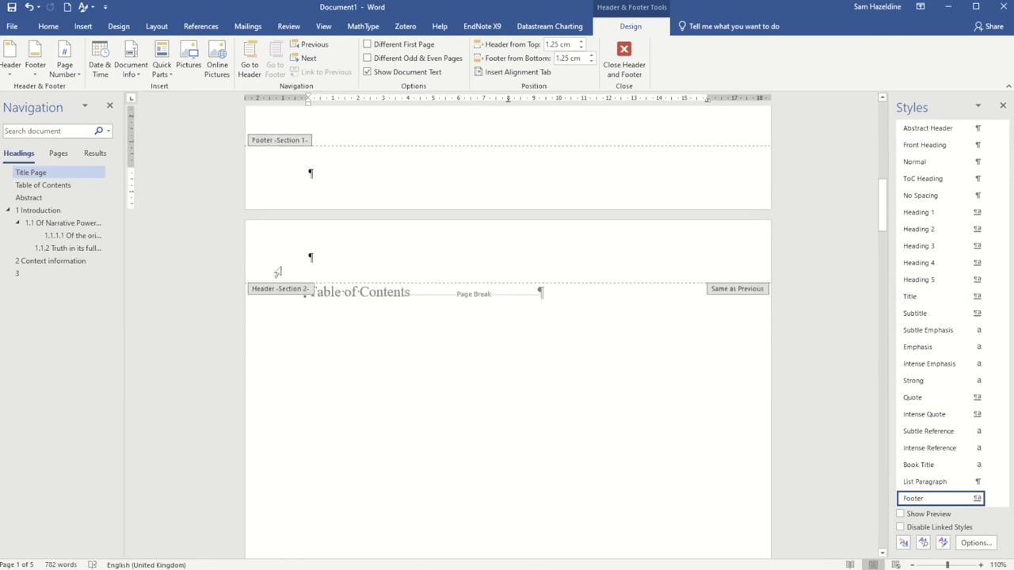
scroll(323, 313, down, 5)
scroll(323, 317, down, 4)
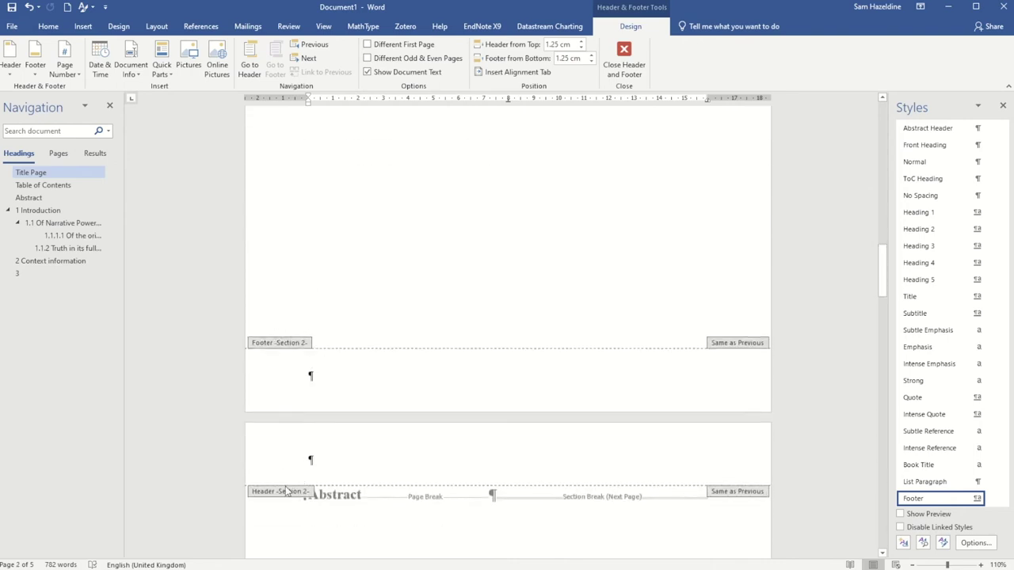
scroll(330, 372, up, 10)
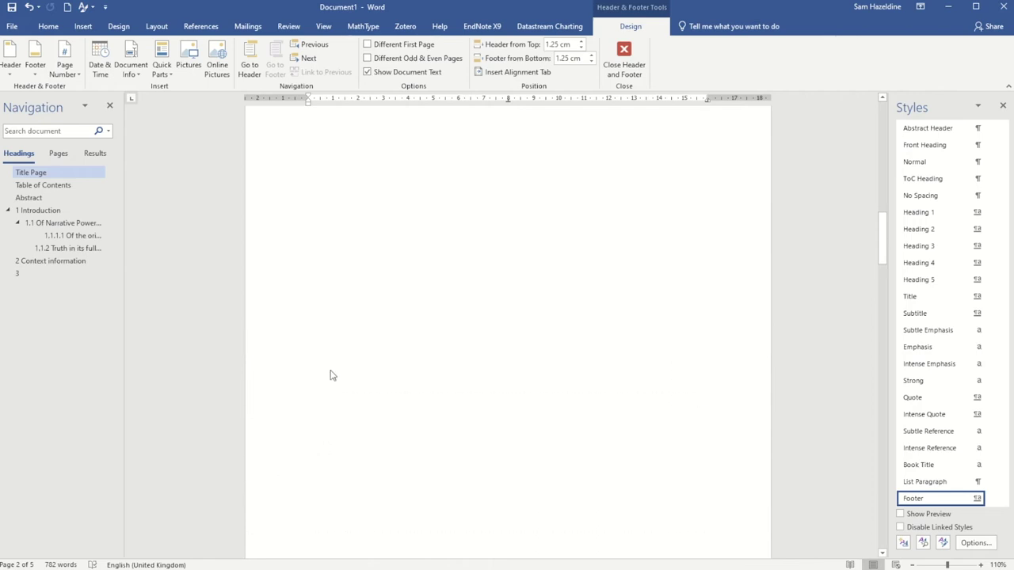
scroll(337, 369, down, 7)
scroll(365, 409, down, 2)
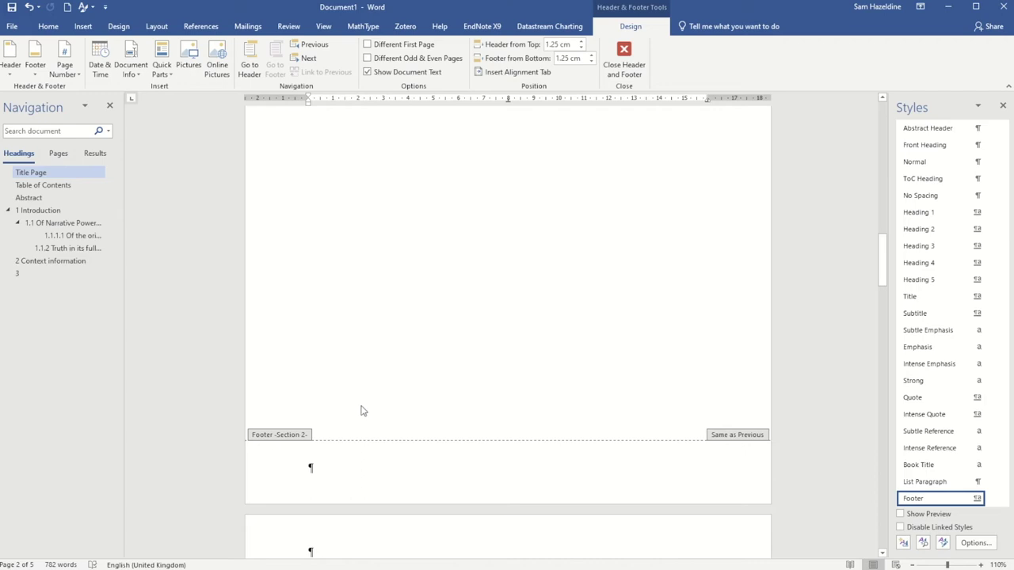
scroll(396, 407, up, 5)
scroll(399, 394, up, 2)
scroll(399, 394, down, 5)
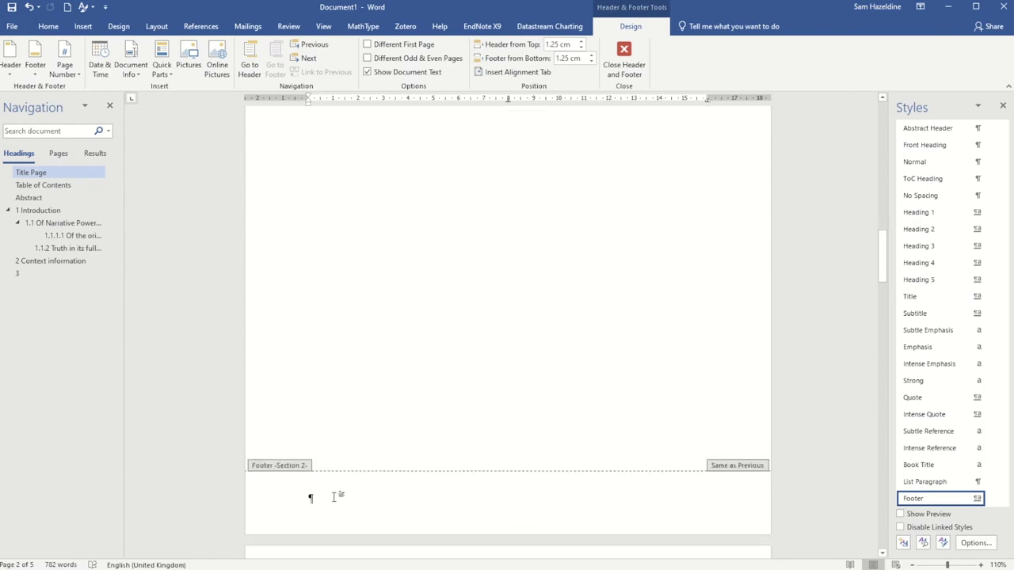
Add a Plain Number 1 page number at the page bottom in the Section 2 footer and unlink that footer from the previous section.
click(308, 499)
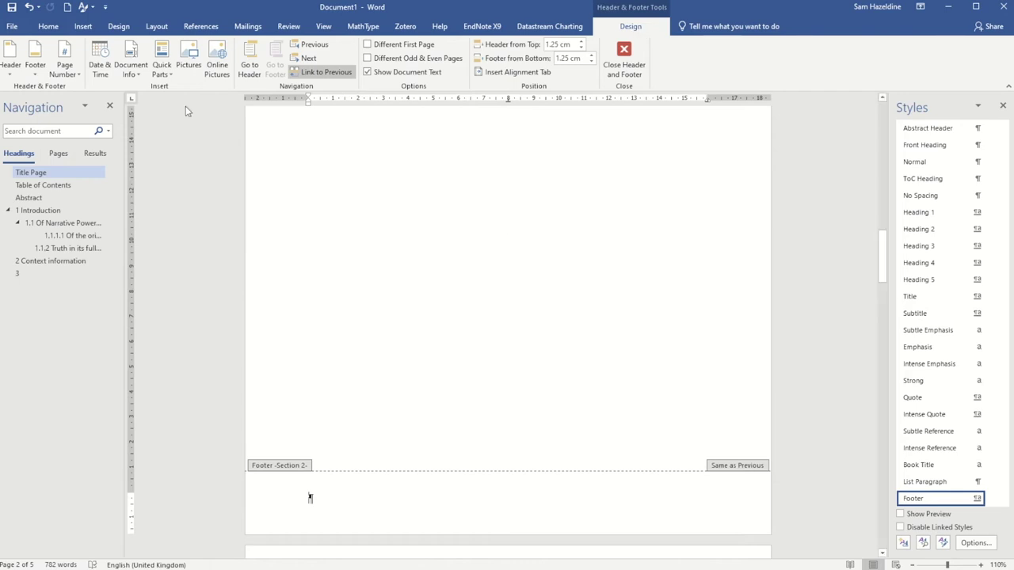
click(76, 51)
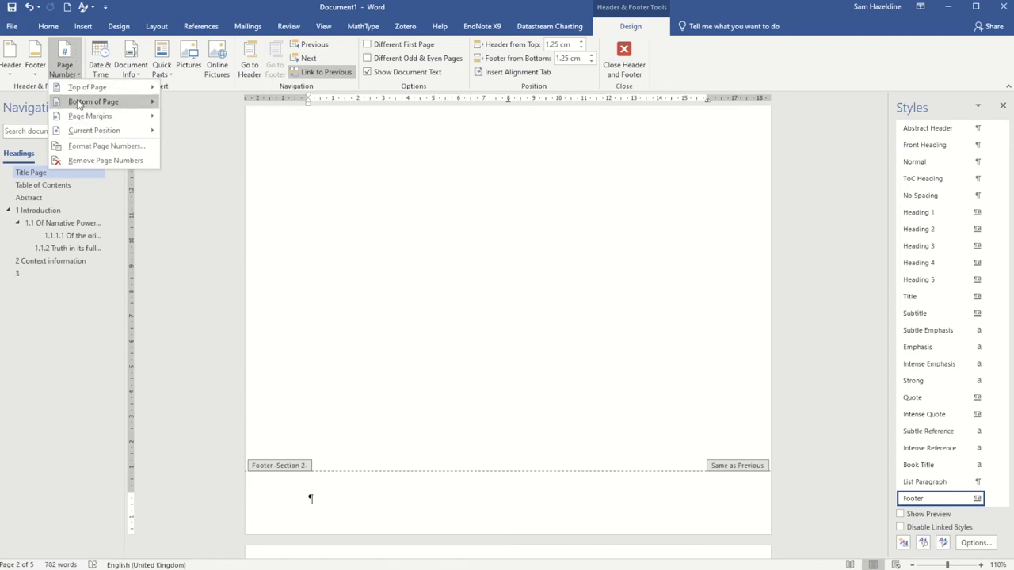
mouse_move(78, 103)
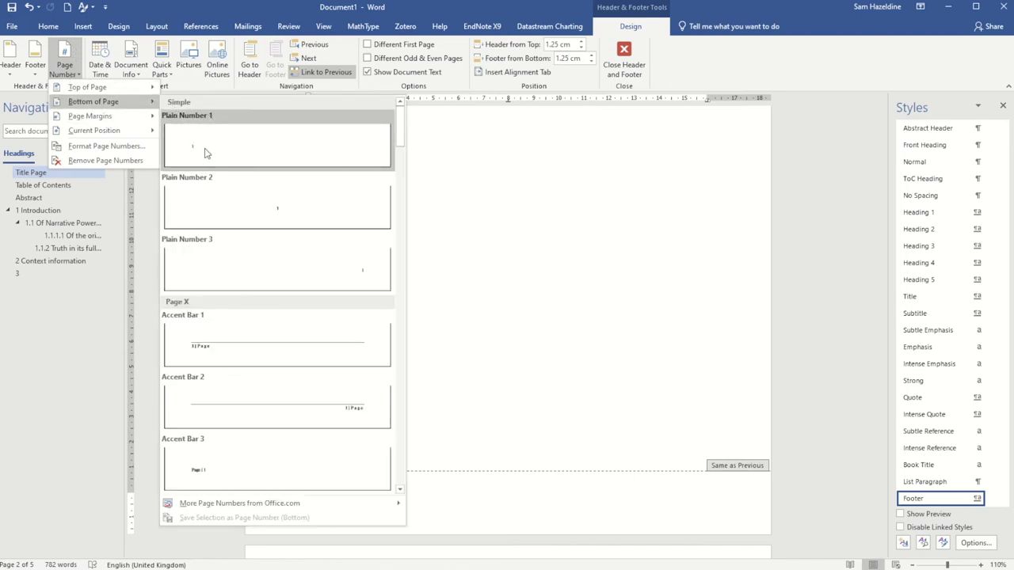
click(205, 153)
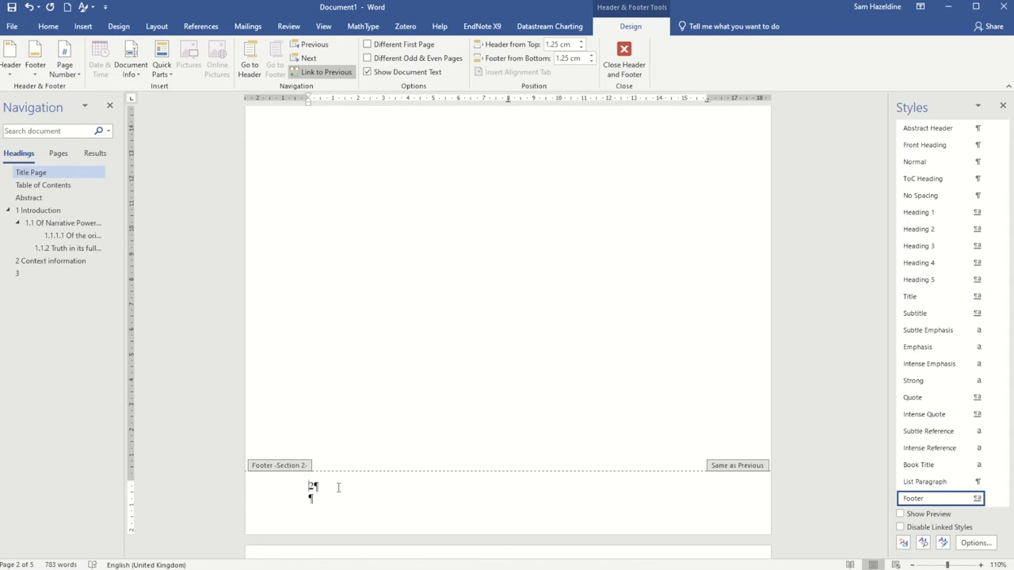
click(336, 72)
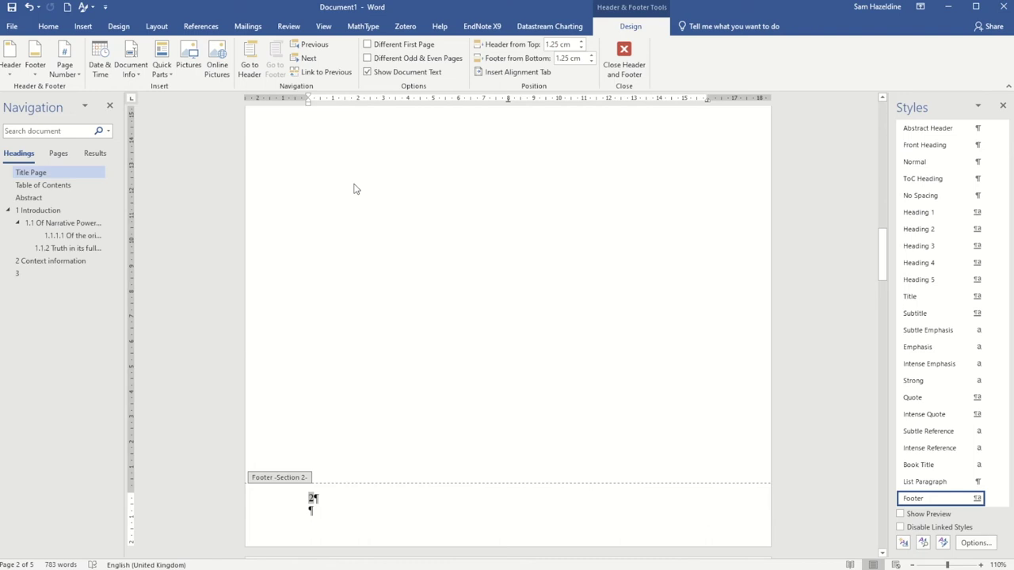
Format the Section 2 footer's page numbers as i, ii, iii and start them at i.
click(310, 508)
click(313, 498)
right_click(313, 497)
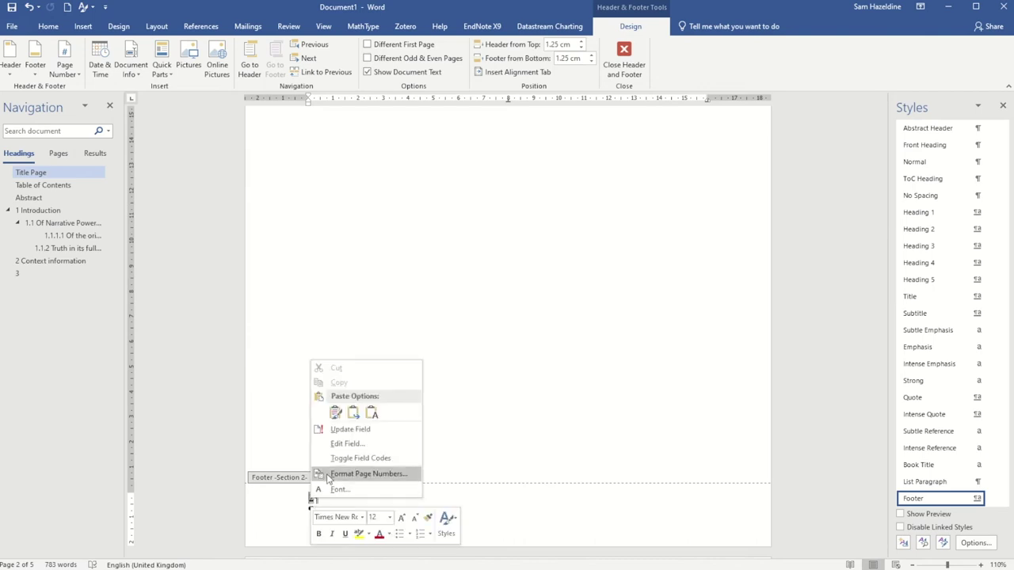
click(310, 497)
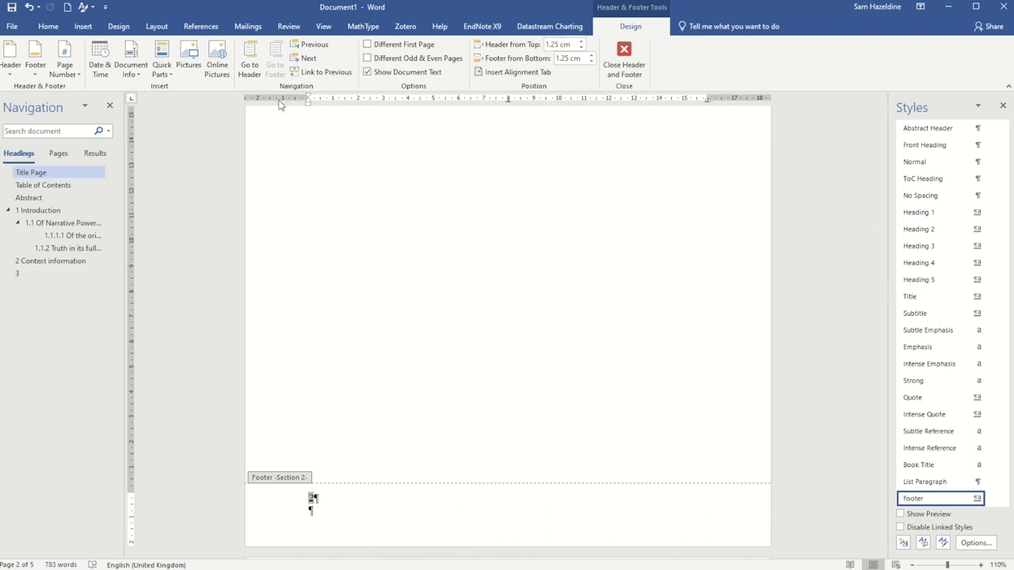
click(64, 69)
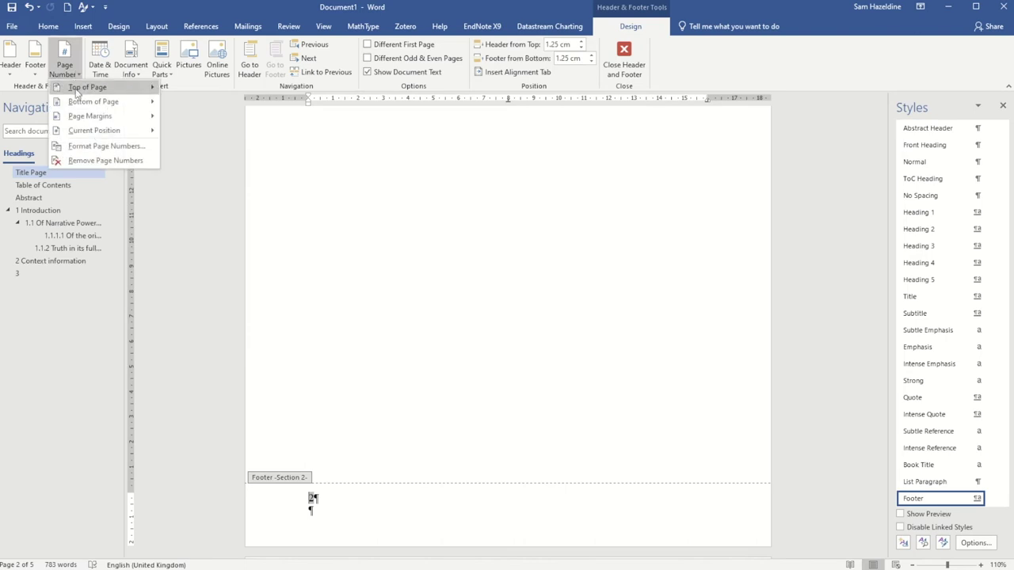
click(96, 147)
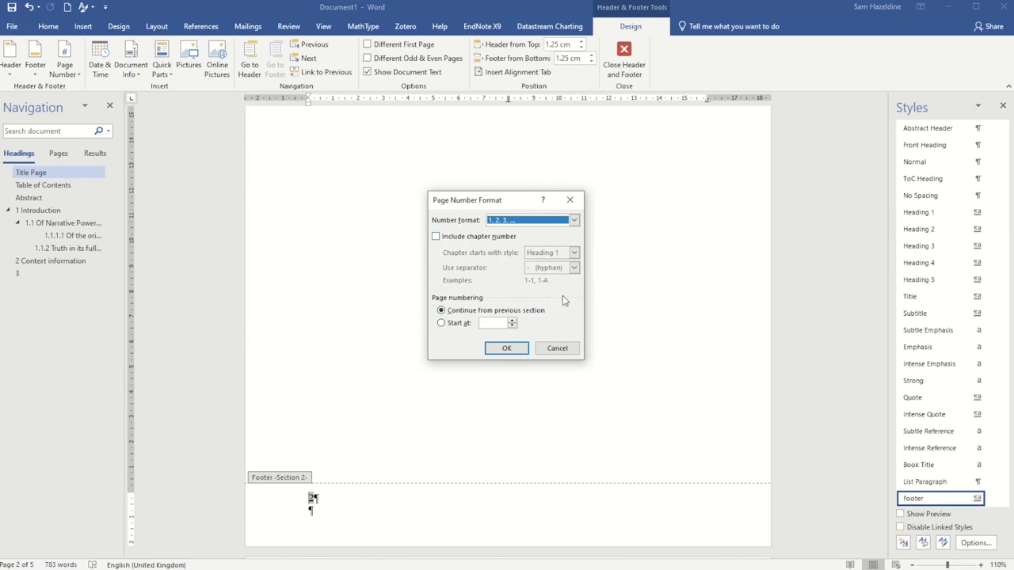
click(575, 221)
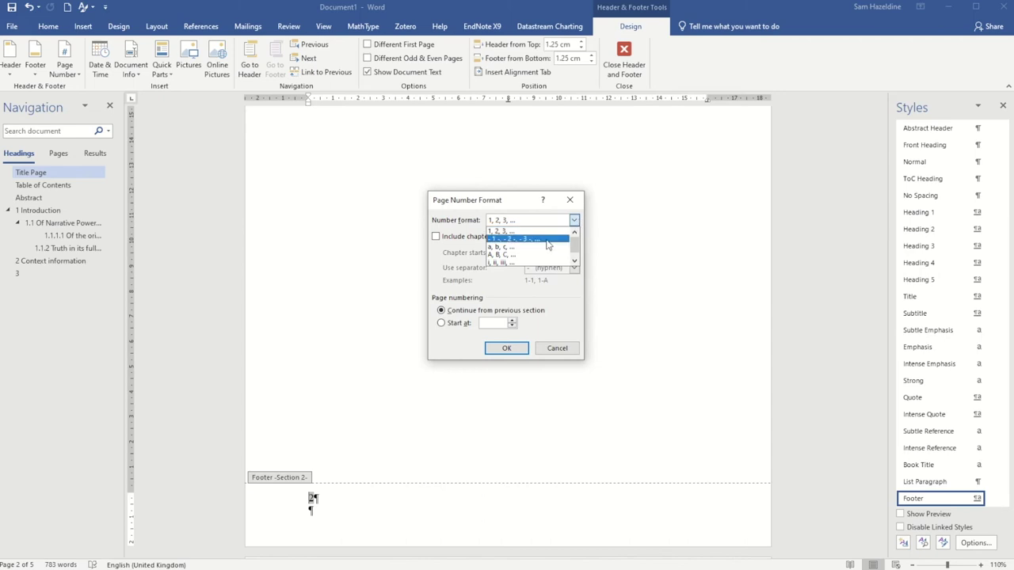
click(502, 263)
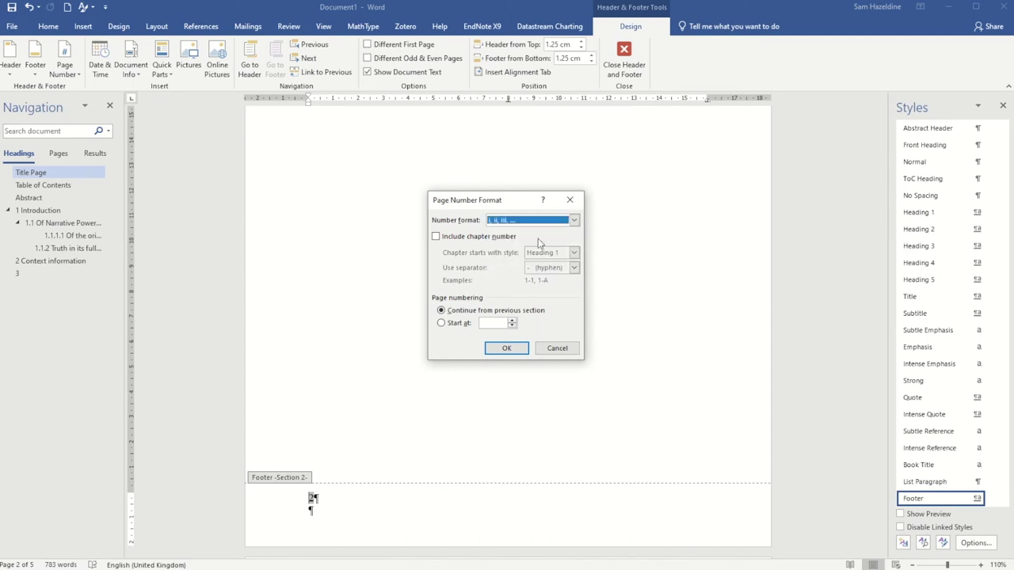
click(441, 324)
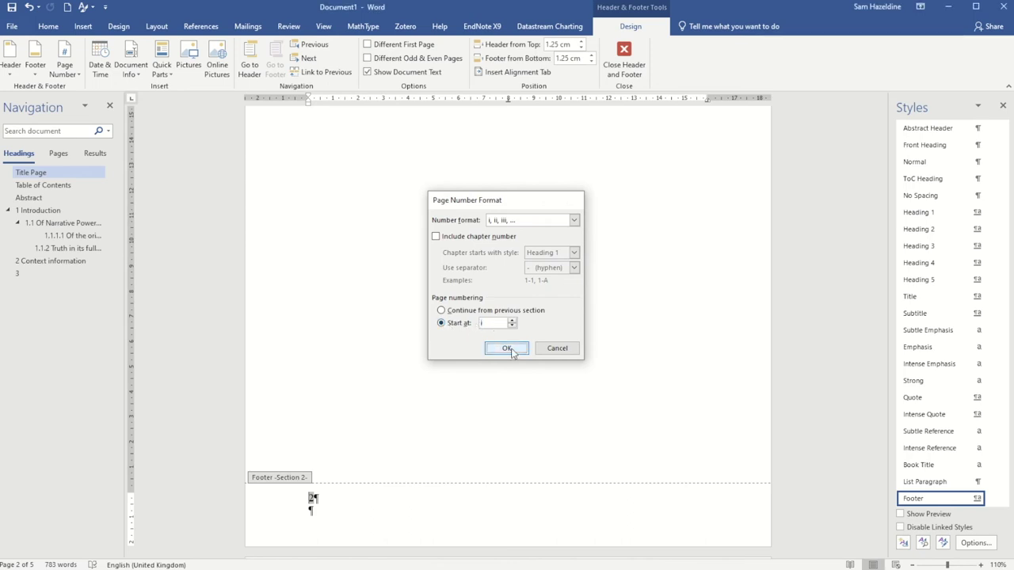
click(511, 348)
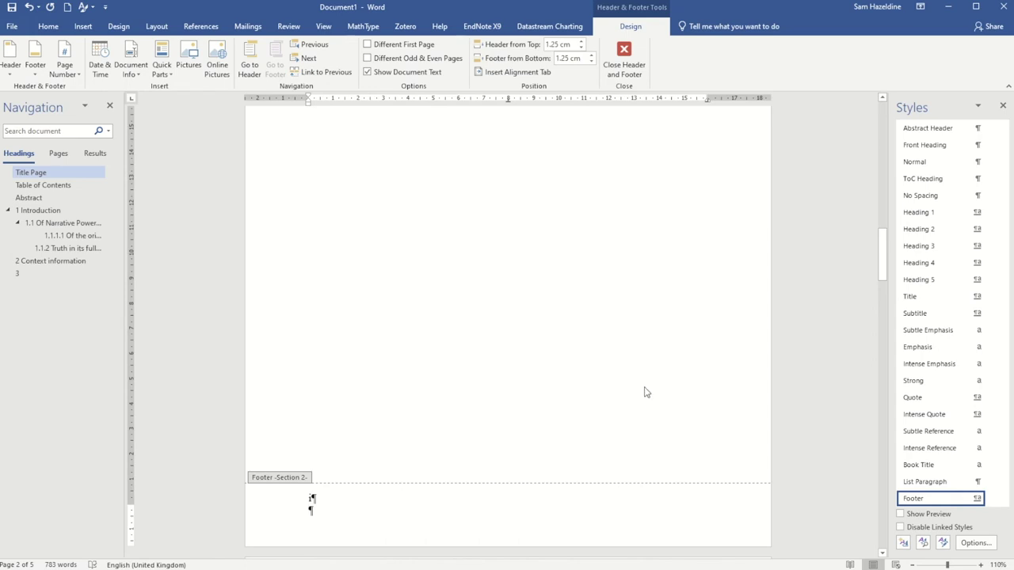
Delete the page number from the title page's Section 1 footer.
scroll(639, 410, up, 10)
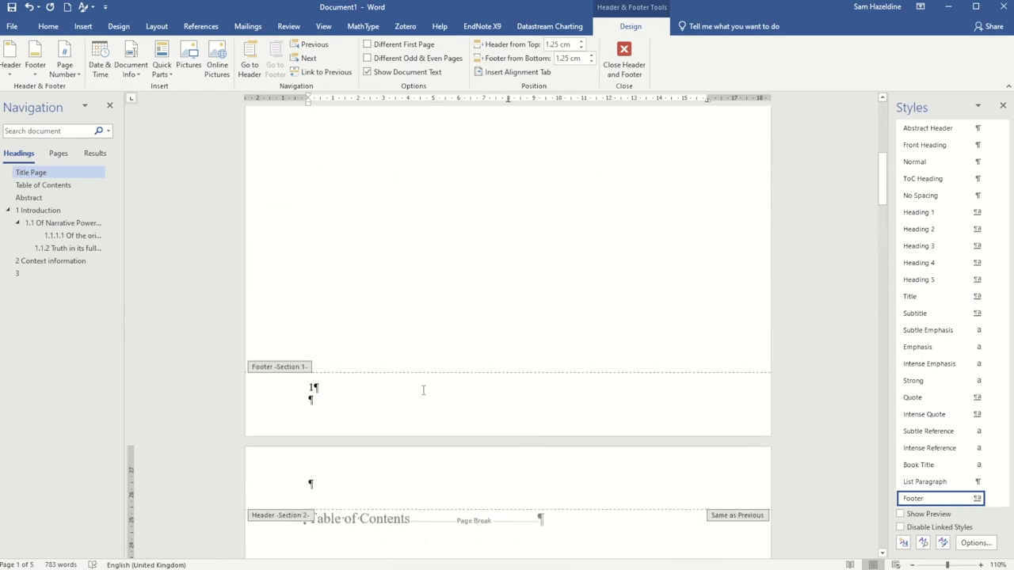
click(314, 388)
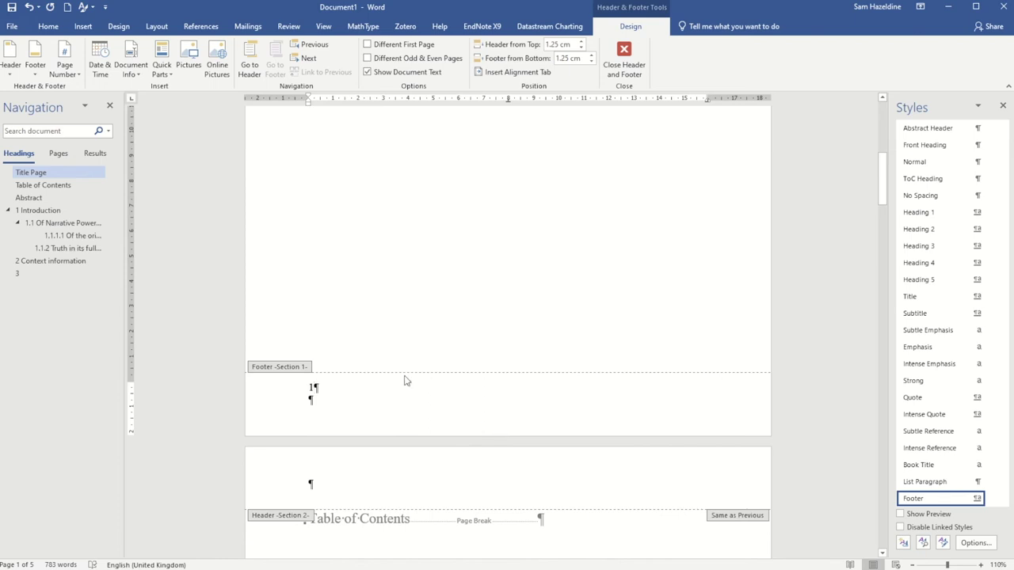
key(shift+Left)
key(Delete)
Check the page numbers in the Section 2 footers of the table of contents and abstract pages.
scroll(431, 362, down, 5)
scroll(432, 370, down, 5)
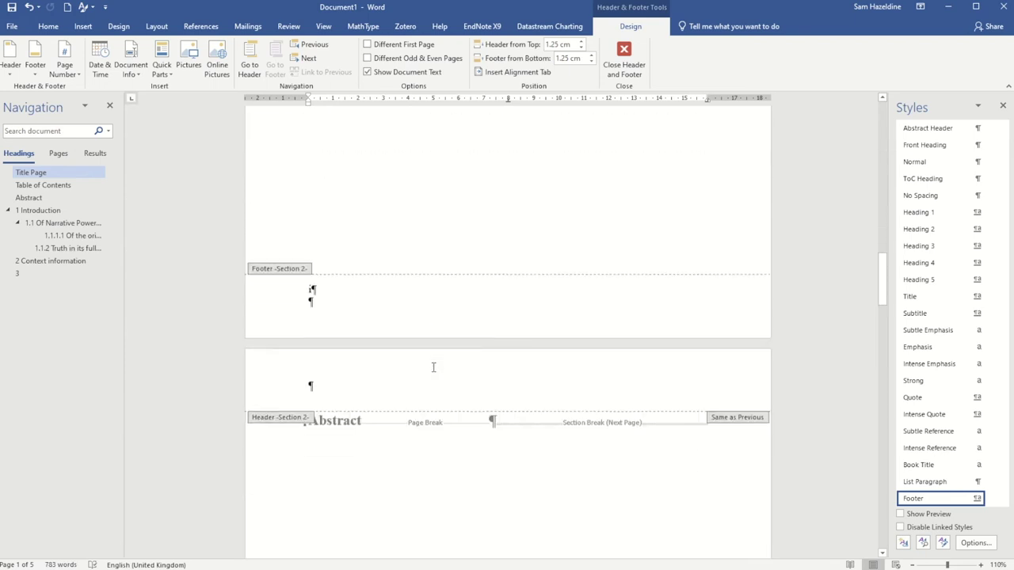
click(357, 292)
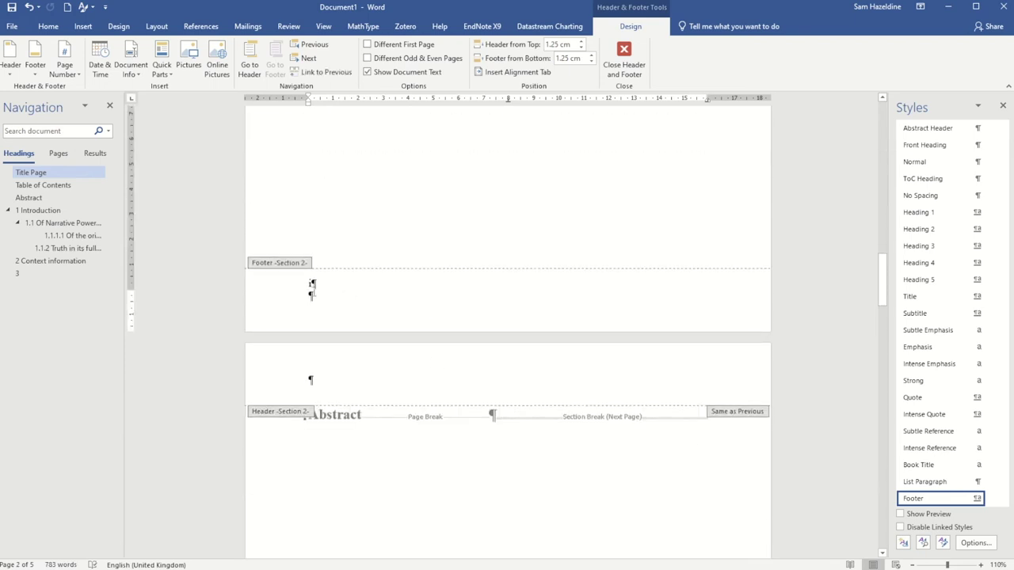
scroll(505, 291, up, 1)
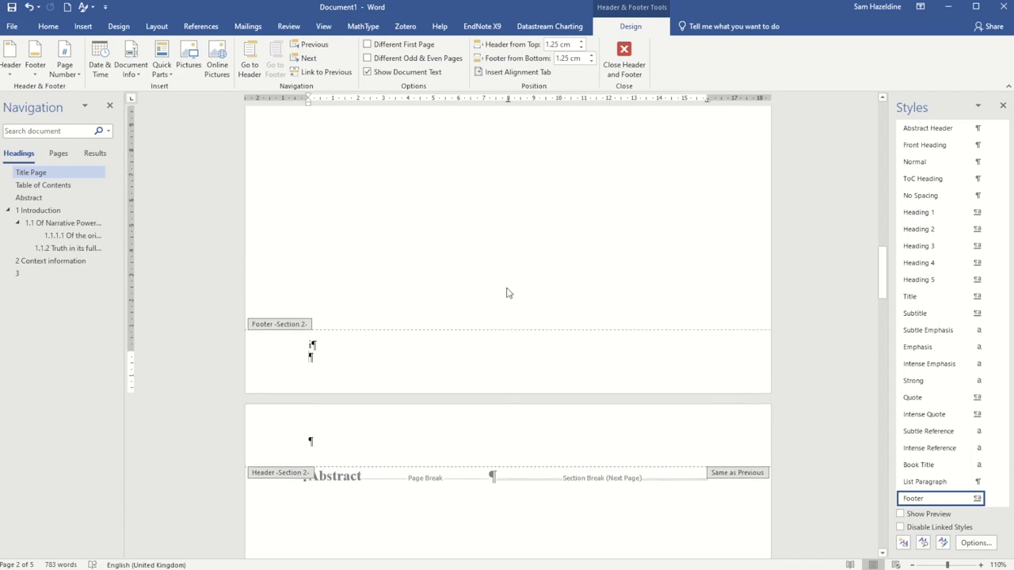
scroll(508, 292, down, 3)
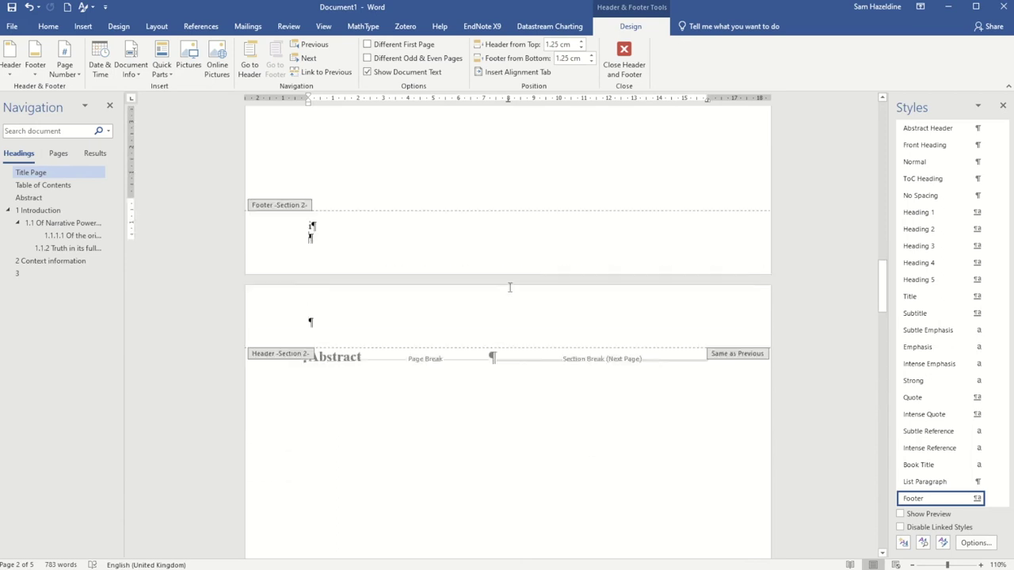
scroll(509, 290, down, 15)
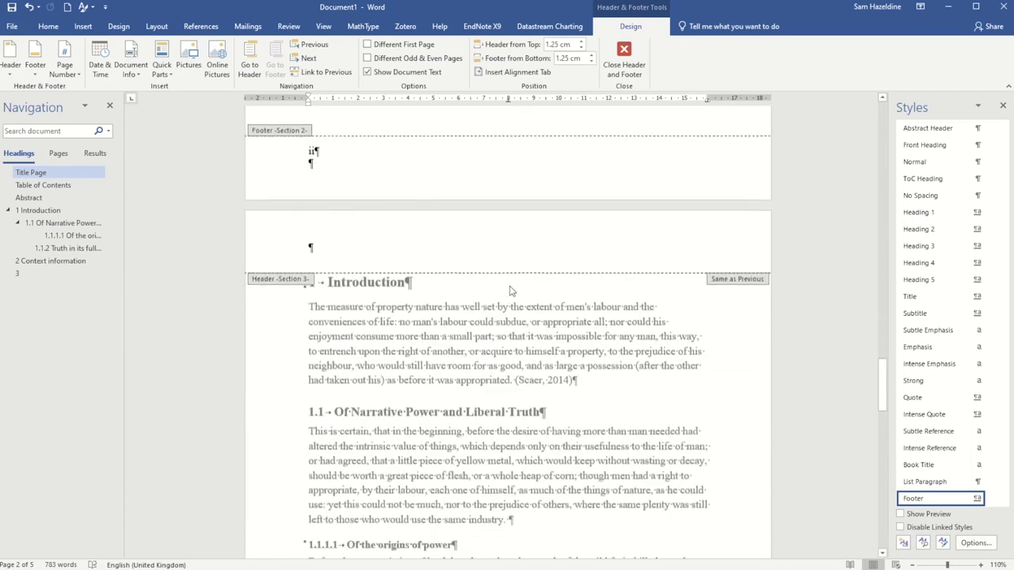
Set the Section 3 footer's page numbering to start at 1 in the 1, 2, 3 format.
scroll(511, 293, down, 5)
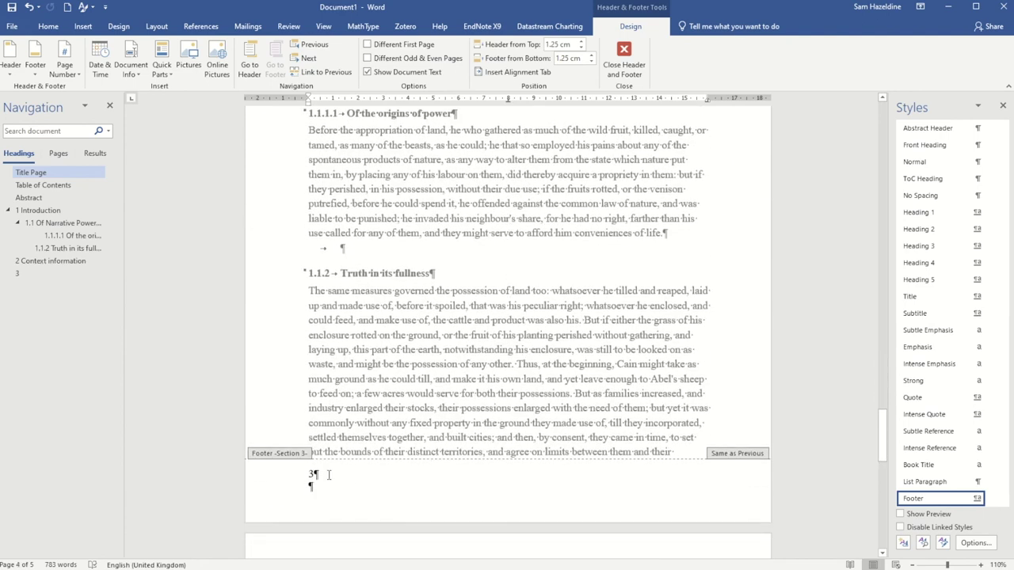
click(328, 473)
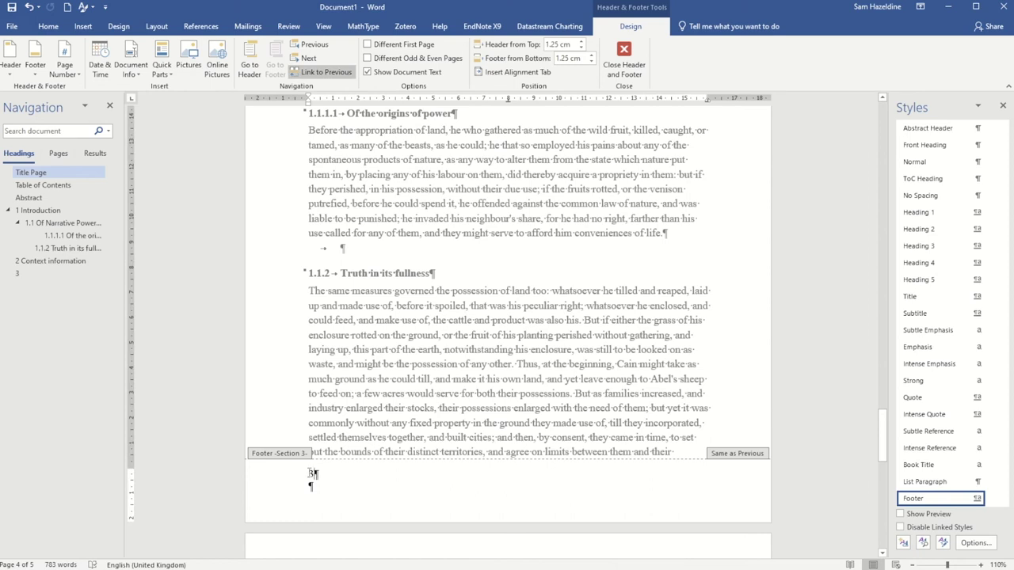
scroll(391, 286, up, 3)
scroll(392, 286, down, 3)
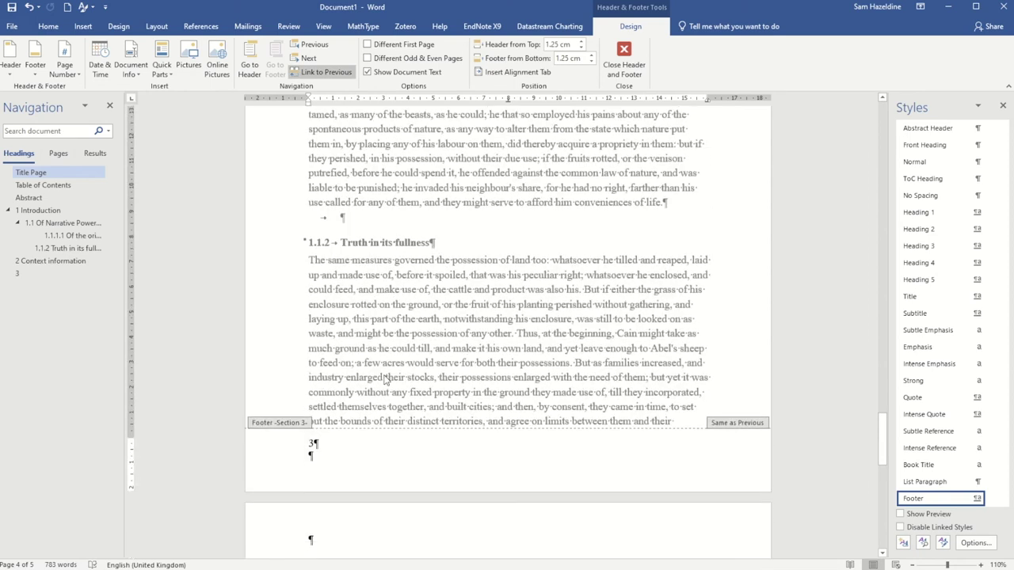
double_click(312, 444)
right_click(313, 444)
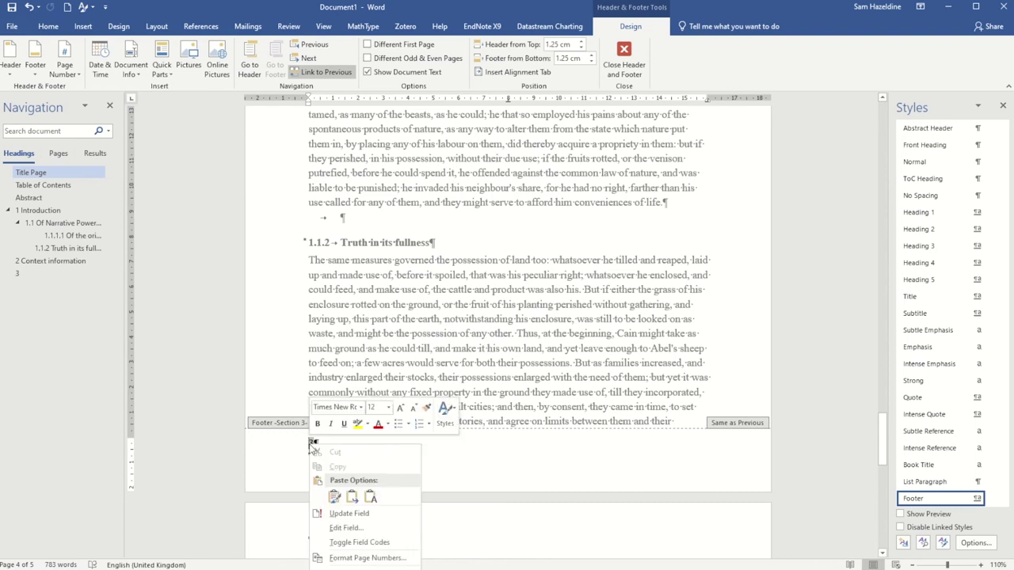
click(384, 559)
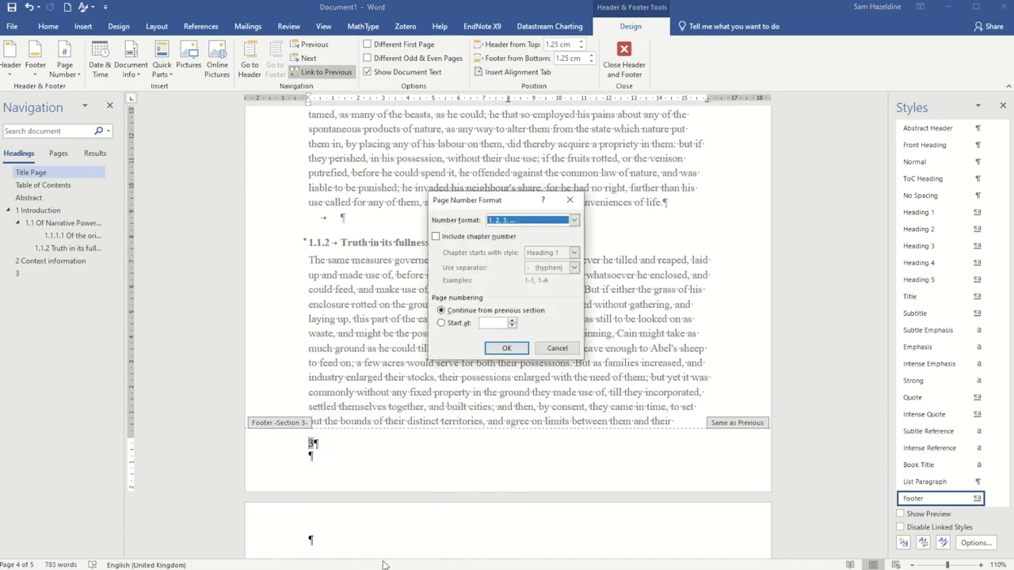
click(445, 324)
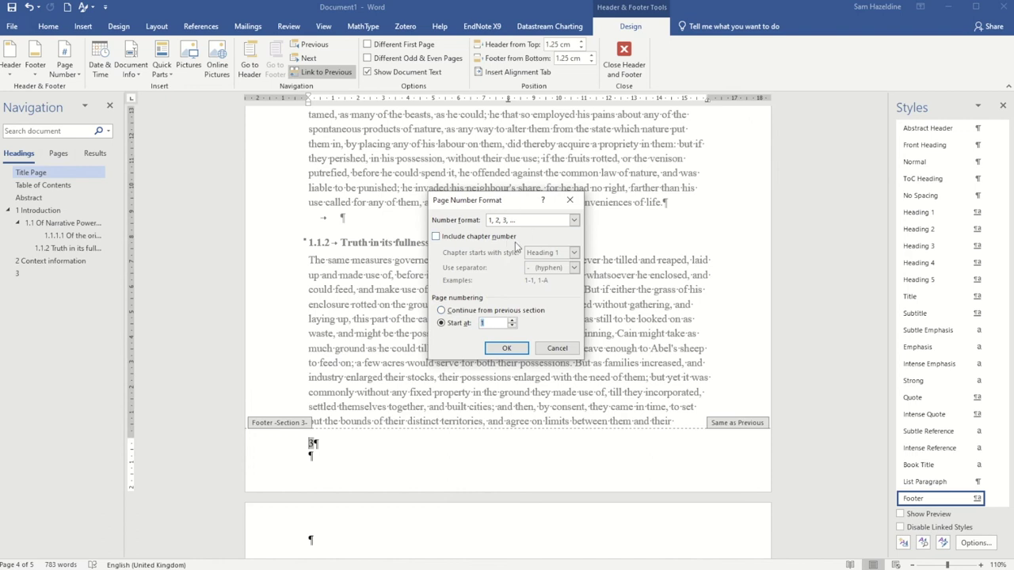
click(507, 350)
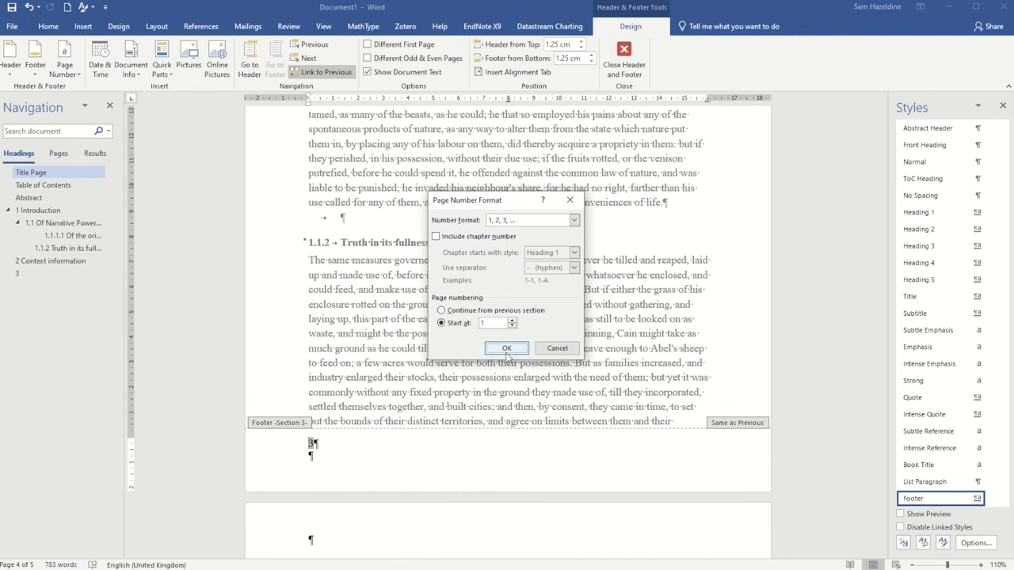
Review the page numbers in the Section 2 and Section 3 footers and close header and footer editing.
scroll(356, 364, down, 4)
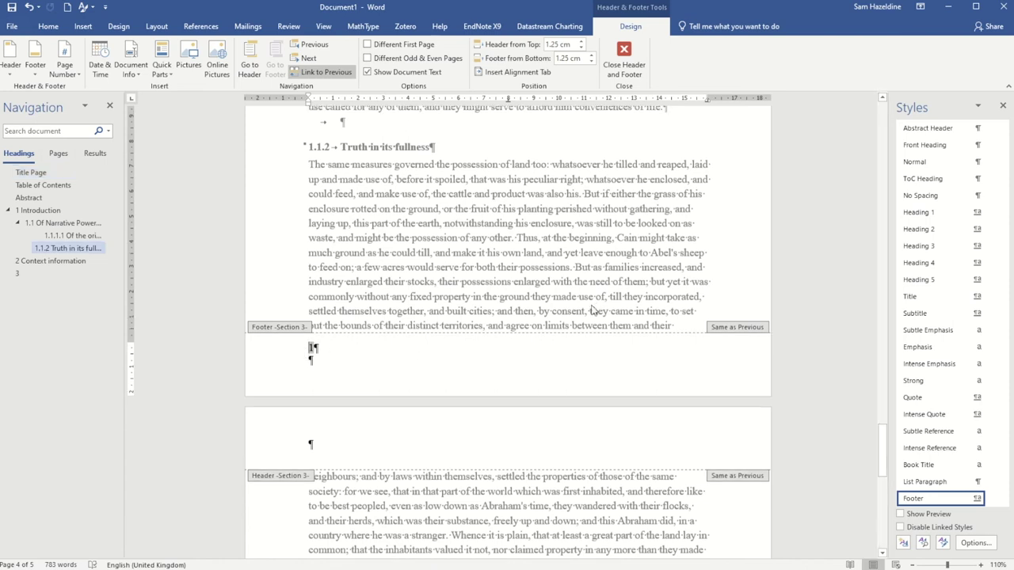
scroll(594, 312, up, 8)
scroll(596, 314, up, 20)
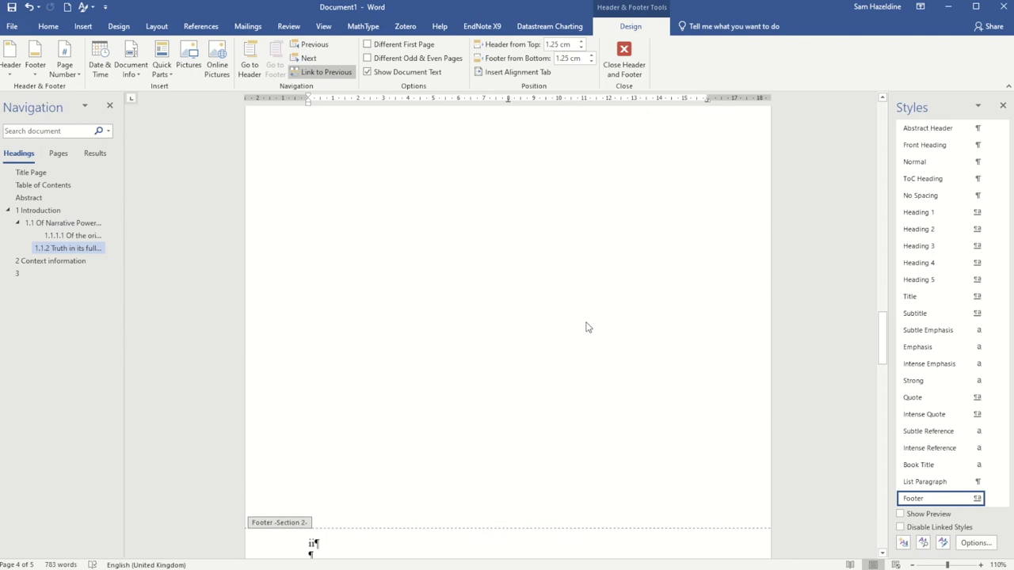
scroll(584, 328, down, 10)
scroll(573, 347, up, 5)
click(624, 59)
Hide the formatting marks and add an empty Normal-style line below the Table of Contents heading.
scroll(550, 276, down, 13)
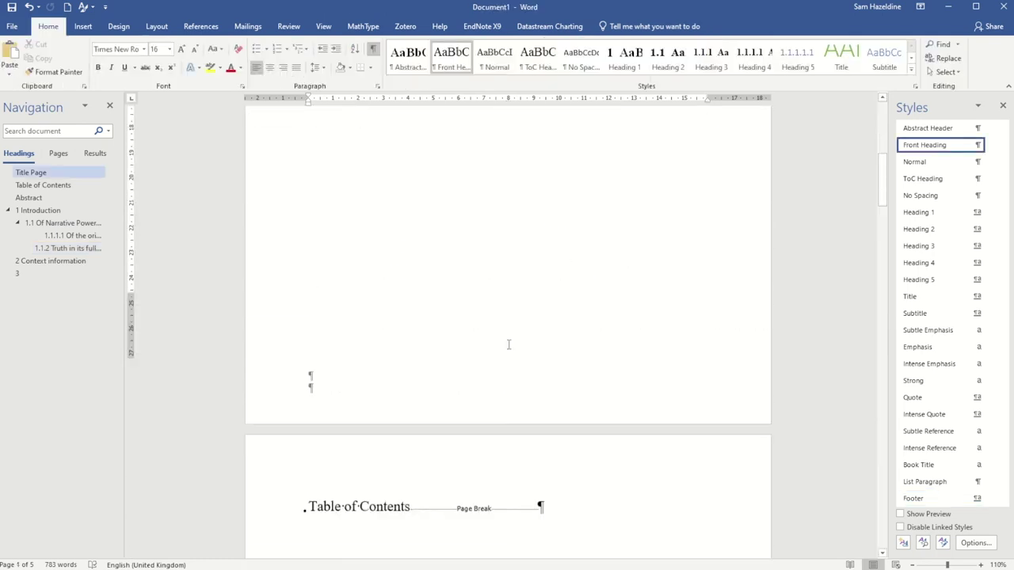
click(470, 221)
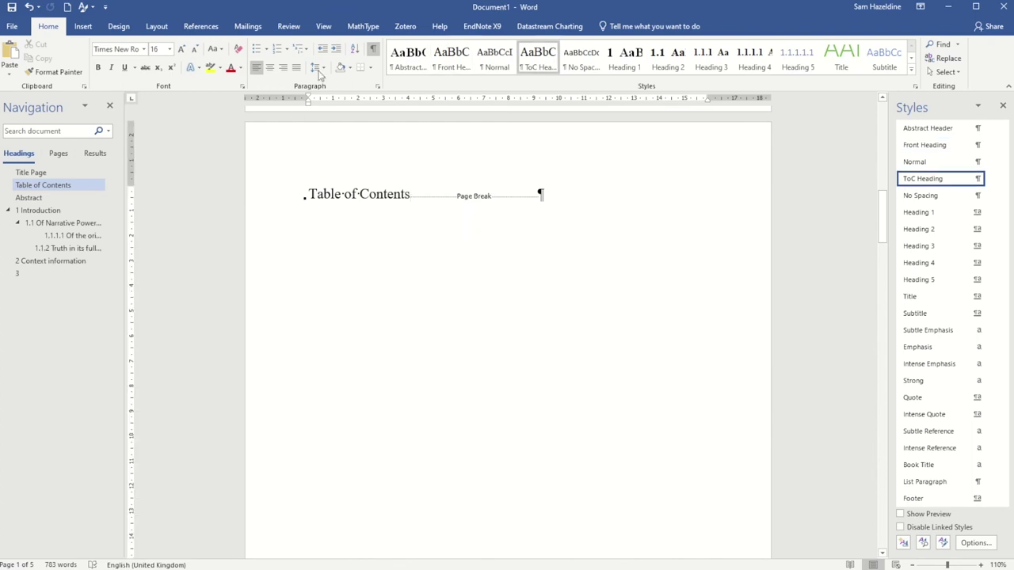
click(373, 49)
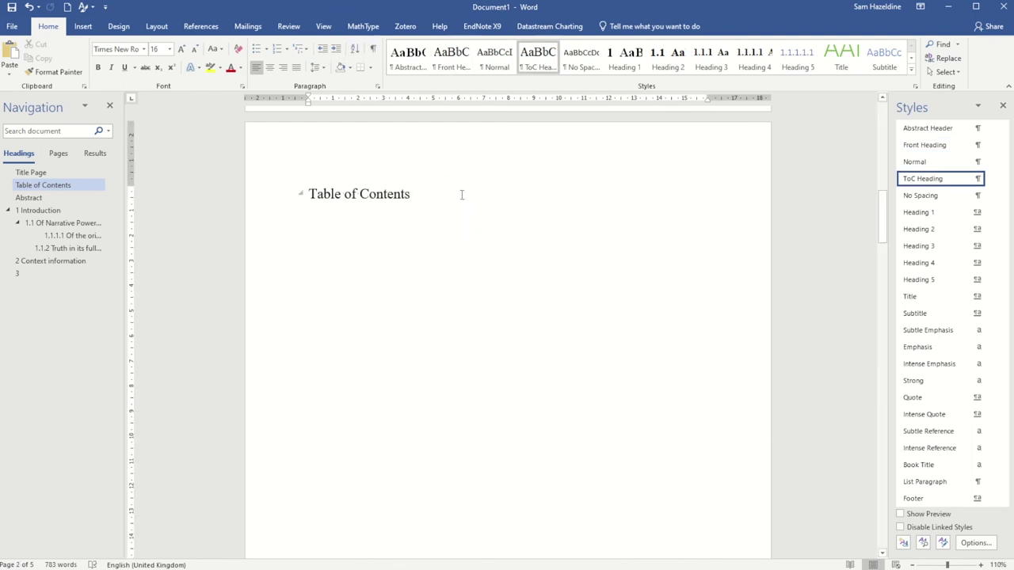
key(Return)
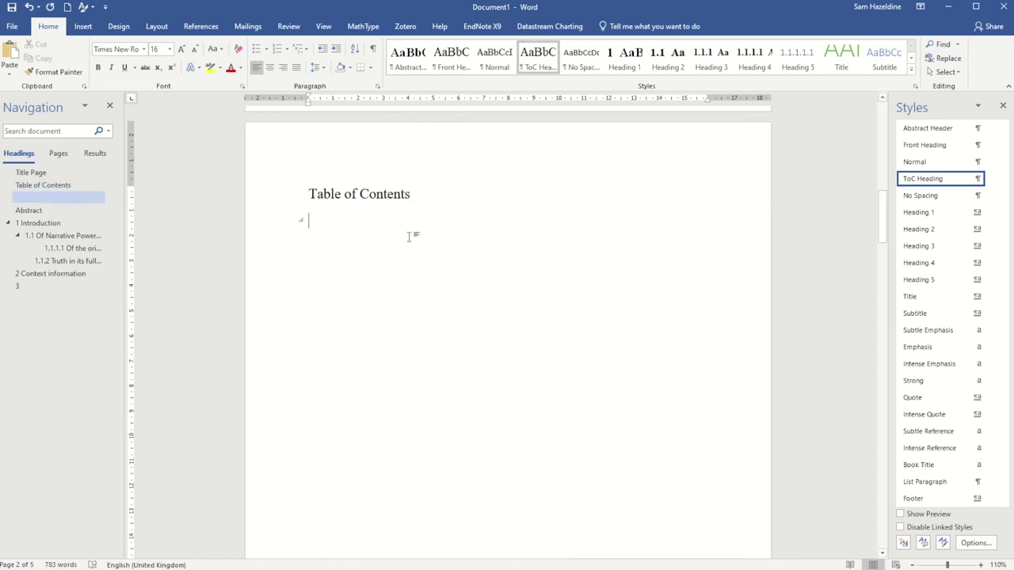
key(ctrl+shift+n)
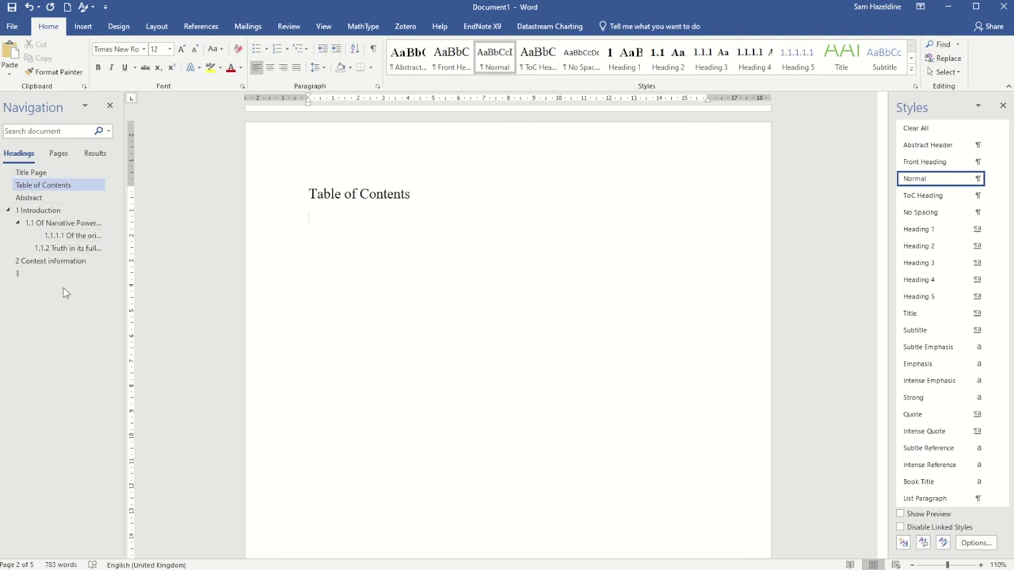
Open the custom table of contents settings for the empty line below the Table of Contents heading.
click(201, 27)
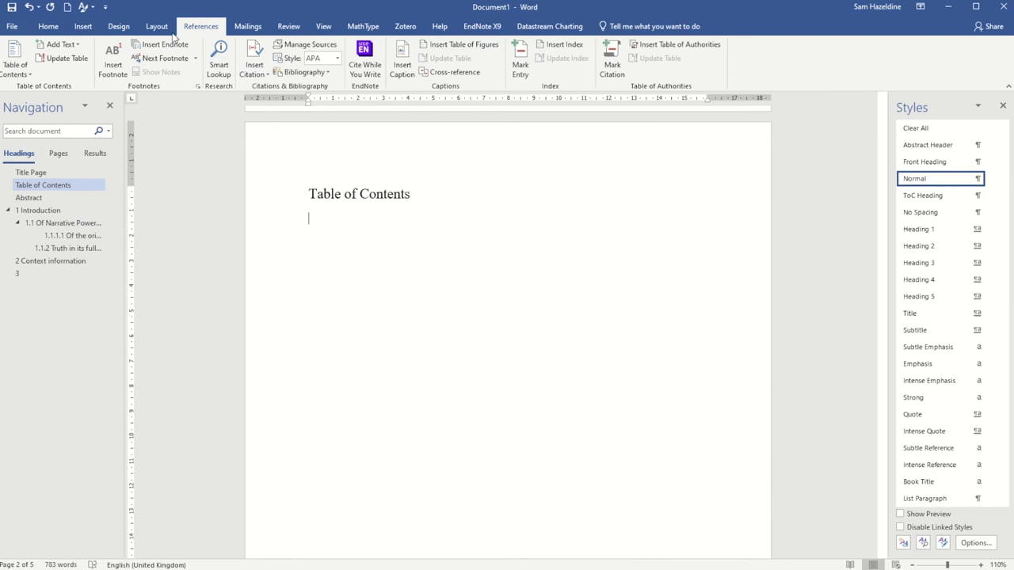
click(17, 65)
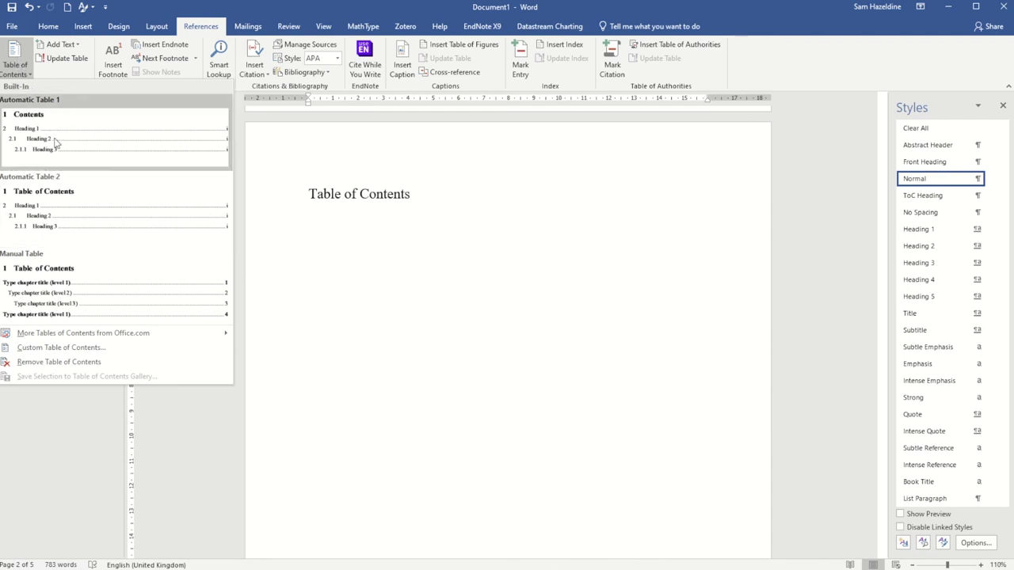
click(85, 348)
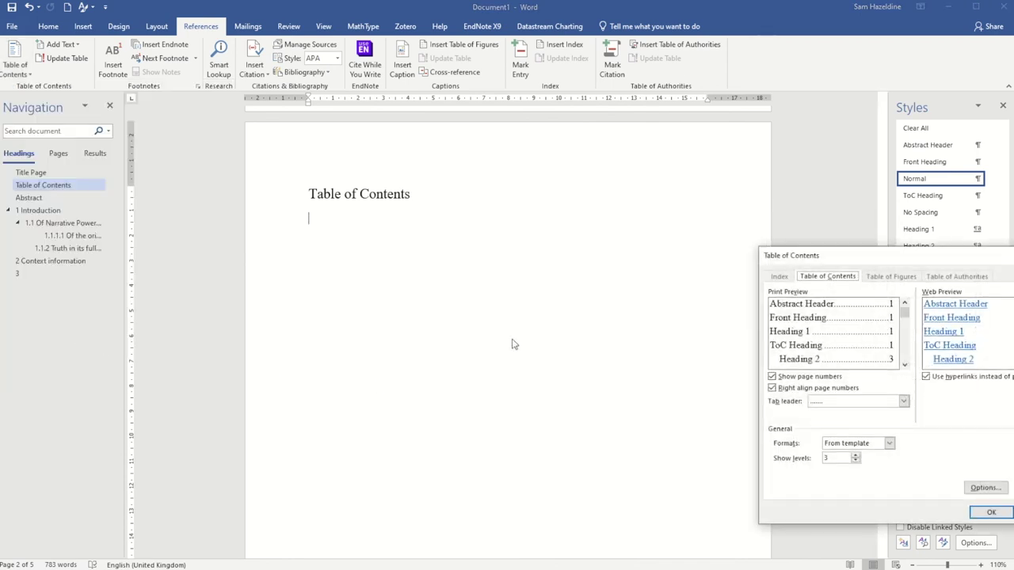
drag(916, 259, 726, 162)
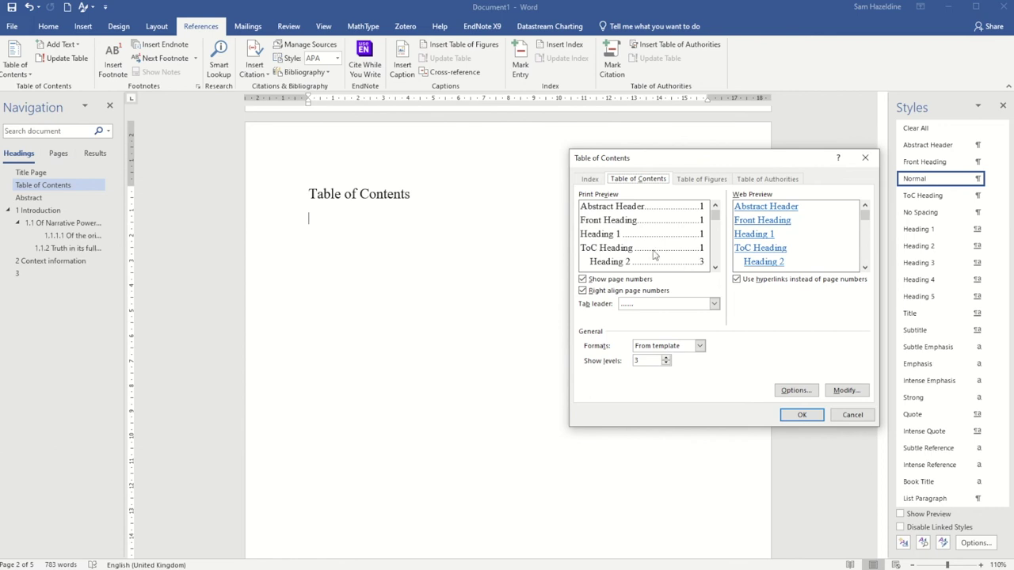
Exclude the Front Heading style from the table of contents by clearing its TOC level in the options.
click(797, 390)
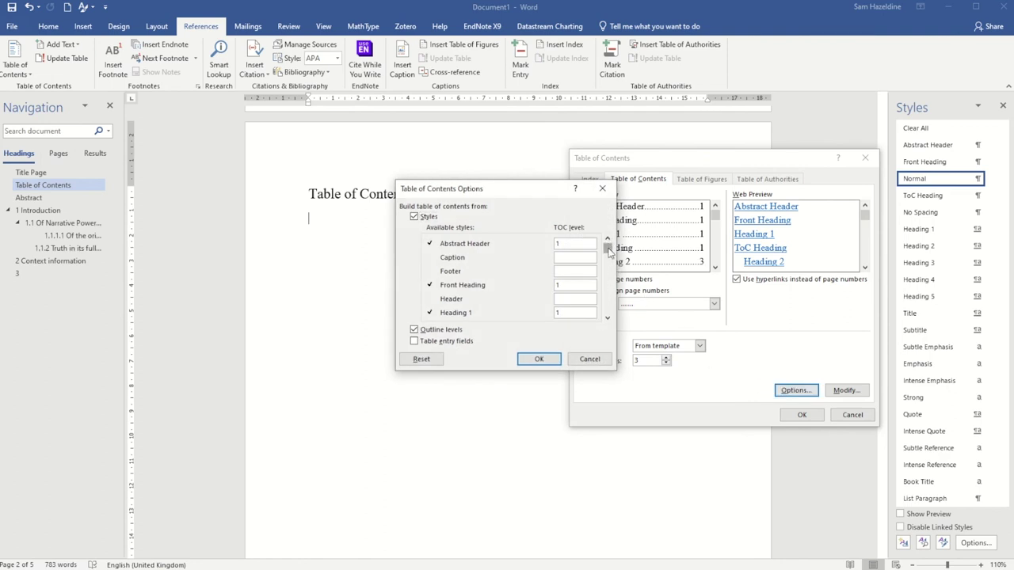
click(608, 250)
mouse_move(608, 249)
mouse_down()
mouse_move(610, 262)
mouse_move(611, 242)
mouse_up()
click(580, 285)
key(BackSpace)
text(0)
key(Return)
key(BackSpace)
Clear the ToC Heading style's TOC level and insert the custom table of contents below the Table of Contents heading.
drag(607, 250, 608, 314)
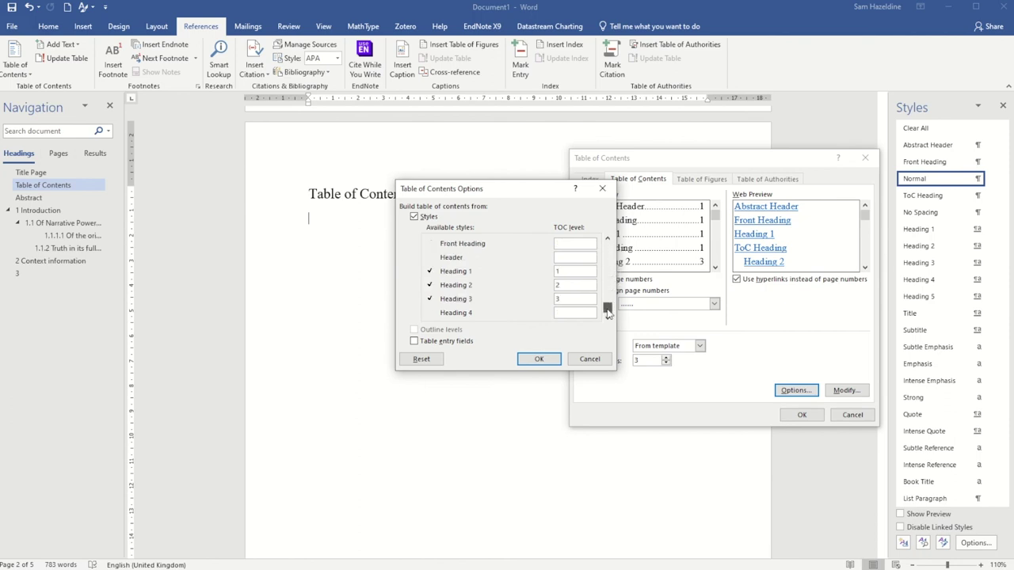
click(577, 314)
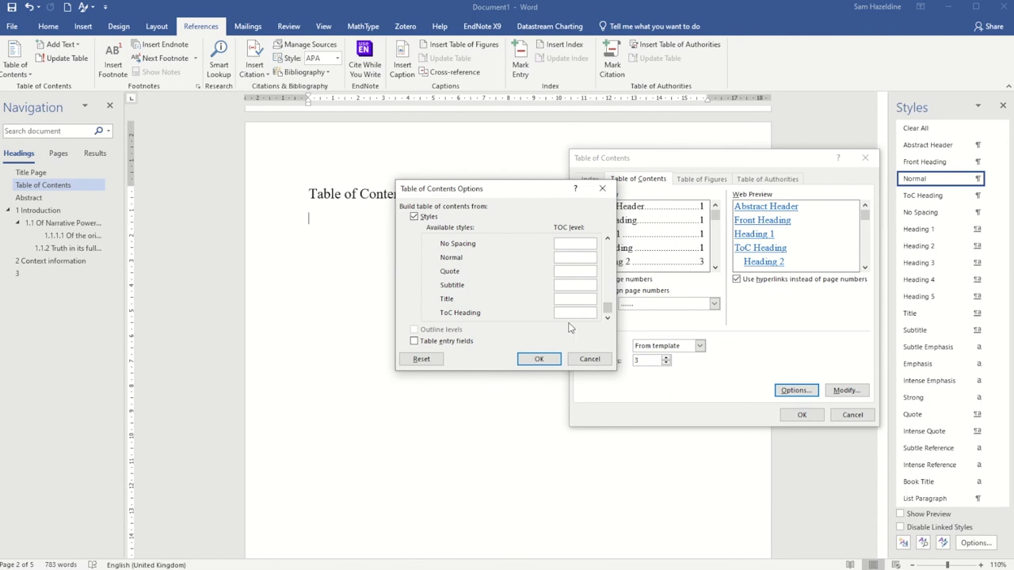
click(538, 358)
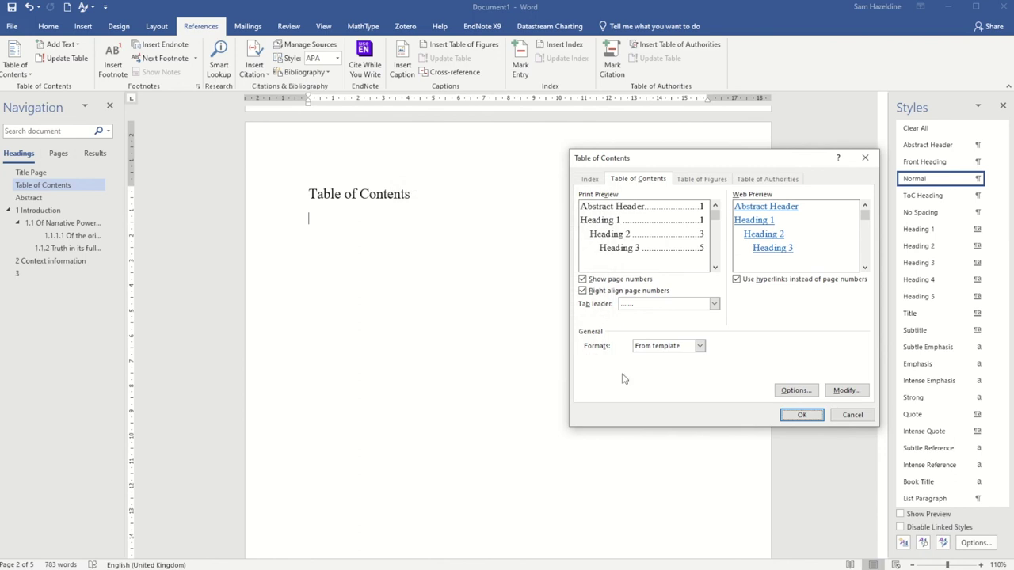
click(798, 417)
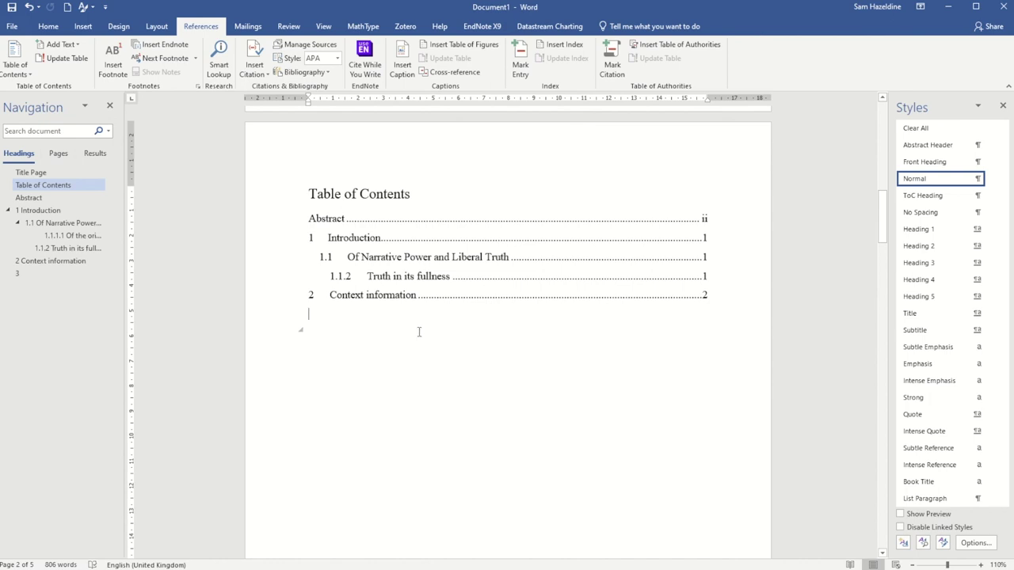
Add the text "Further information" to the empty numbered heading 3 on the last page.
scroll(620, 361, down, 5)
scroll(620, 361, down, 20)
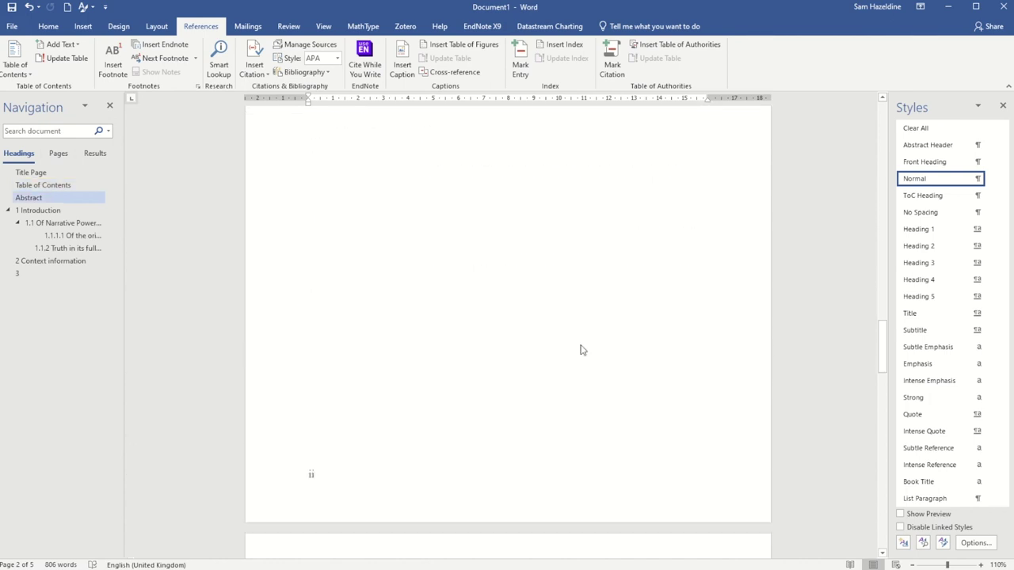
scroll(566, 346, down, 8)
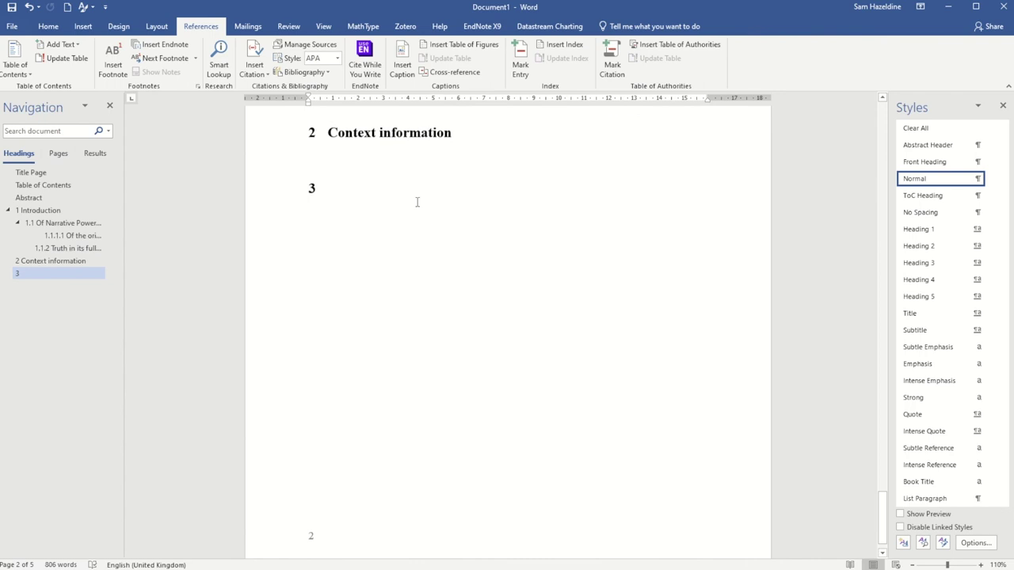
click(403, 188)
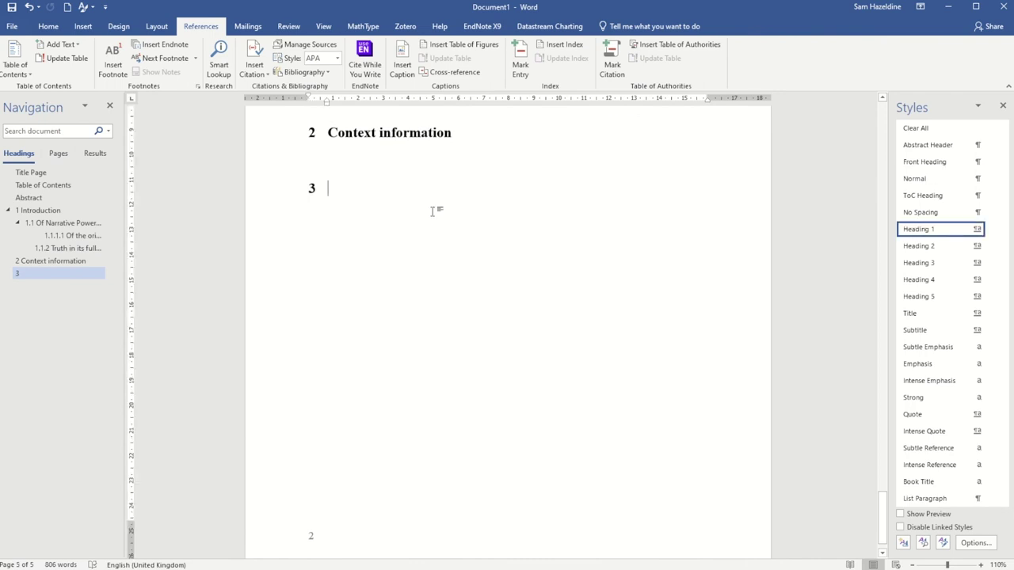
text(Further inf)
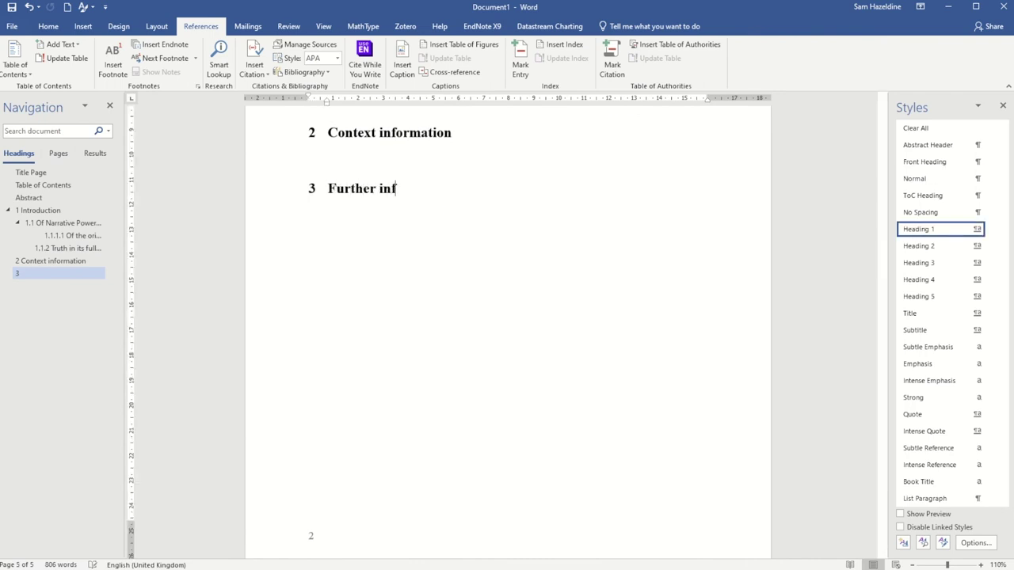
text(ormation)
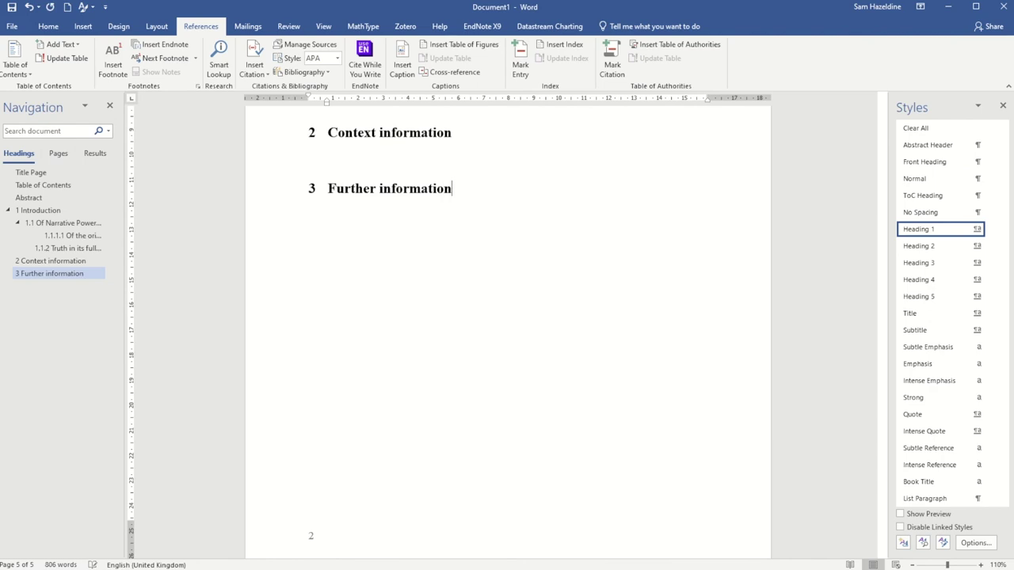
Update the entire table of contents, including its entries as well as its page numbers.
drag(882, 507, 898, 213)
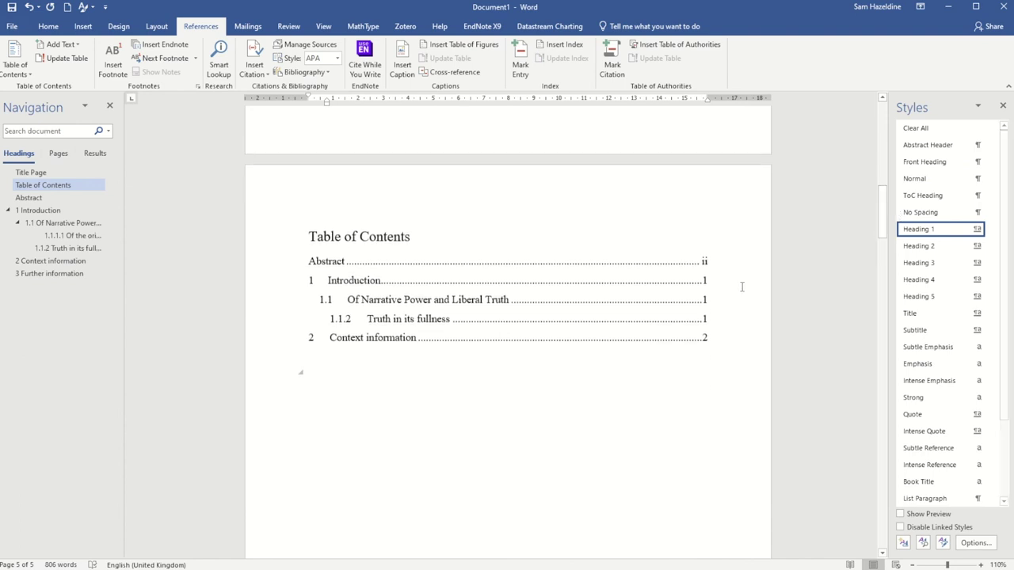
click(504, 340)
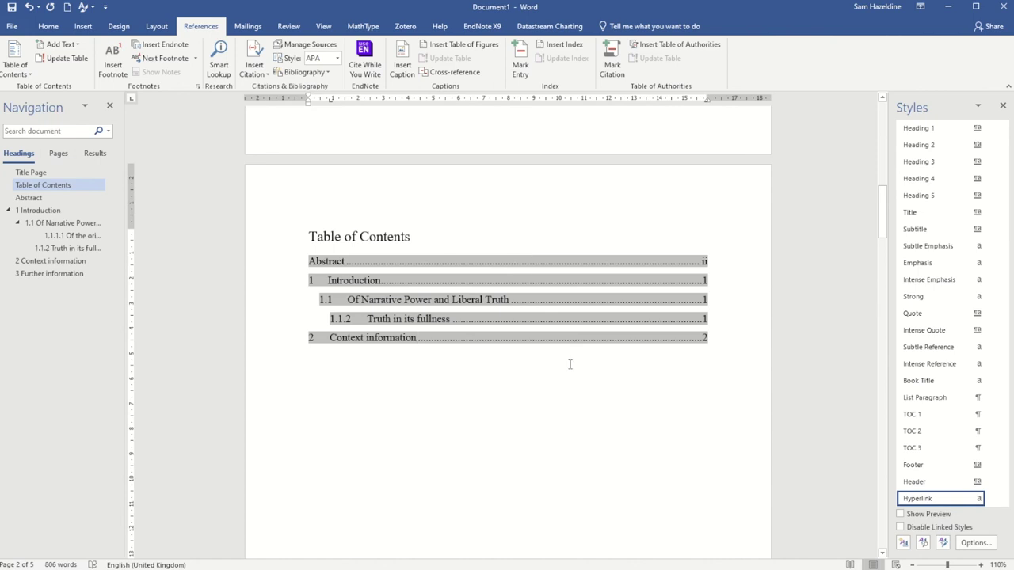
double_click(436, 373)
click(444, 320)
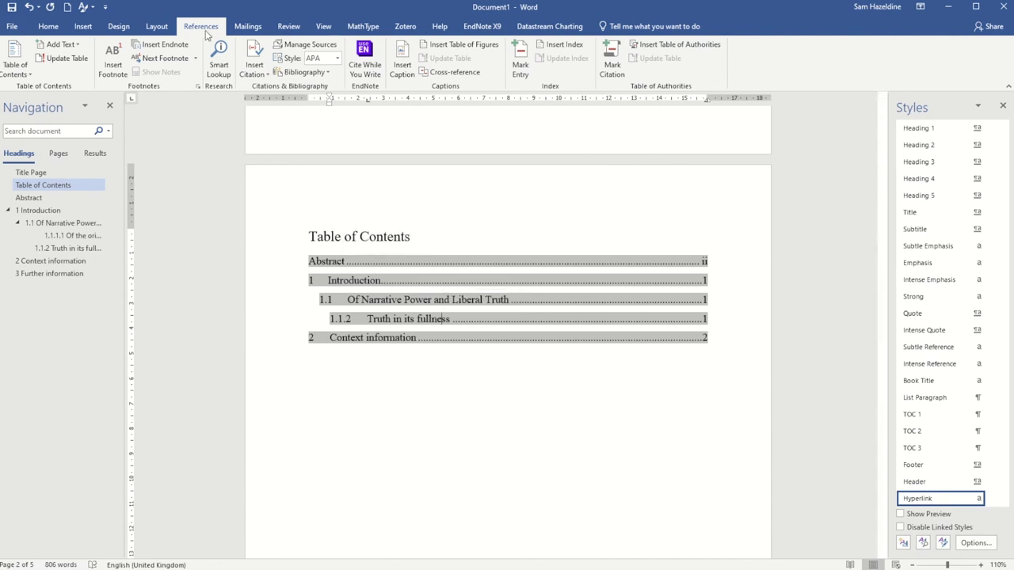
click(70, 58)
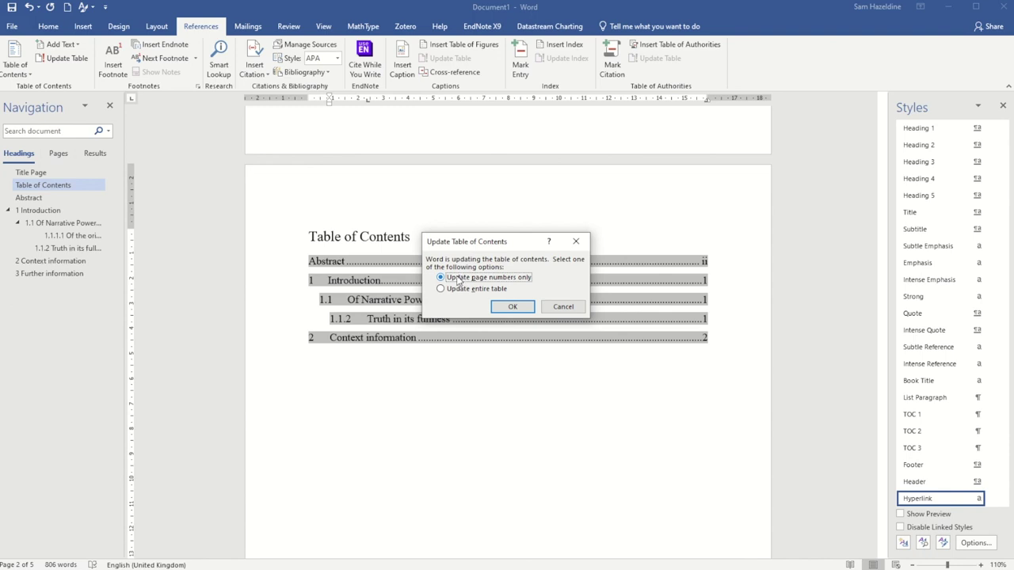
click(442, 289)
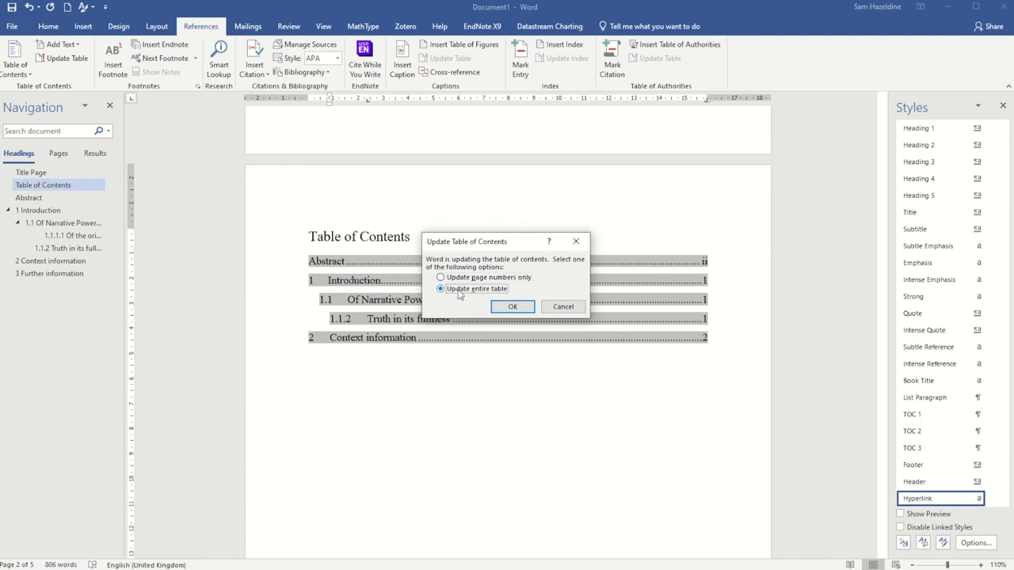
click(511, 308)
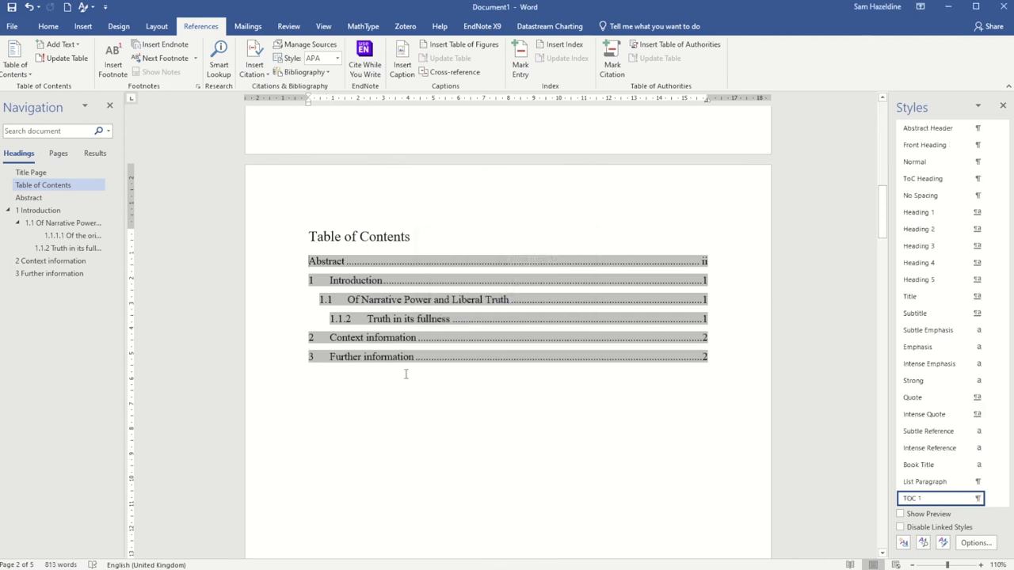